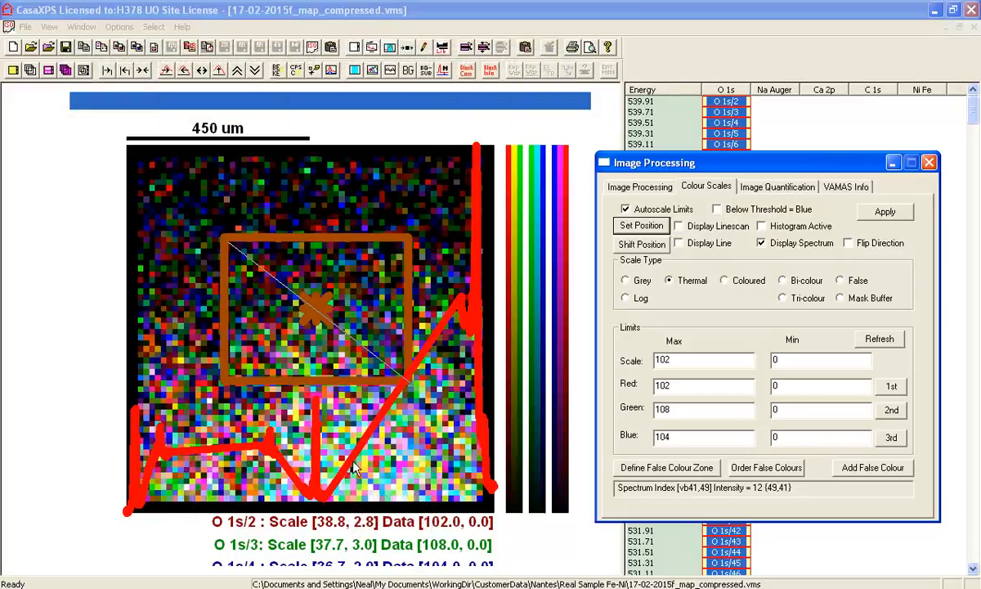
Step: Examine the boxed area's summed spectrum for the O 1s and C 1s image blocks, and redisplay all blocks together
click(728, 90)
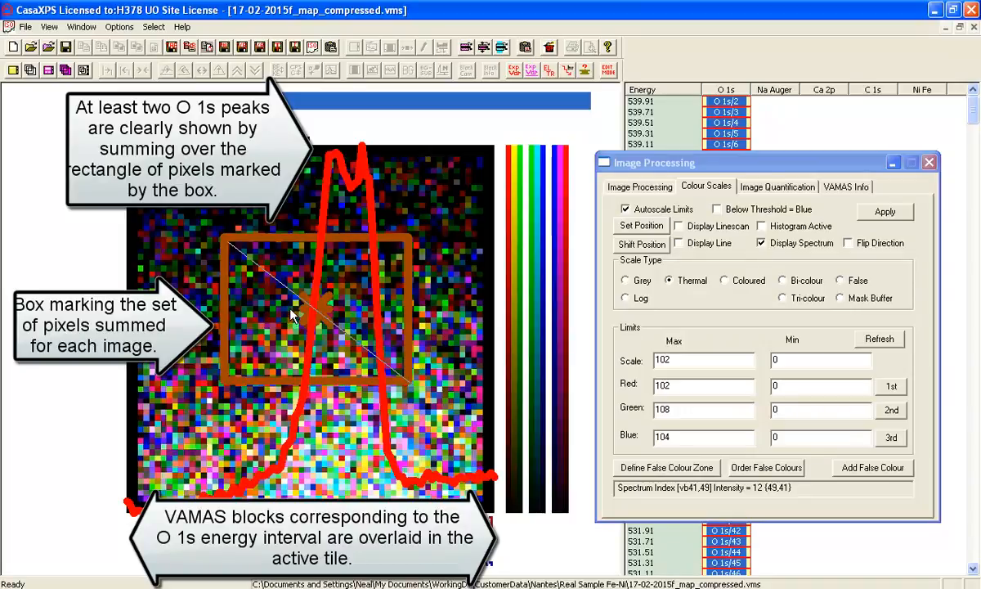
click(915, 89)
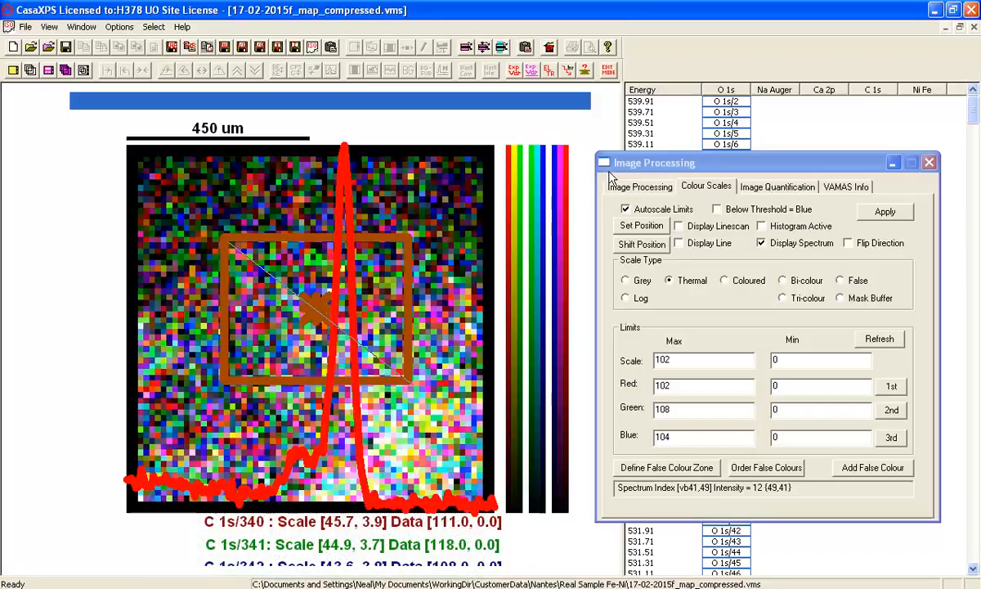
click(651, 89)
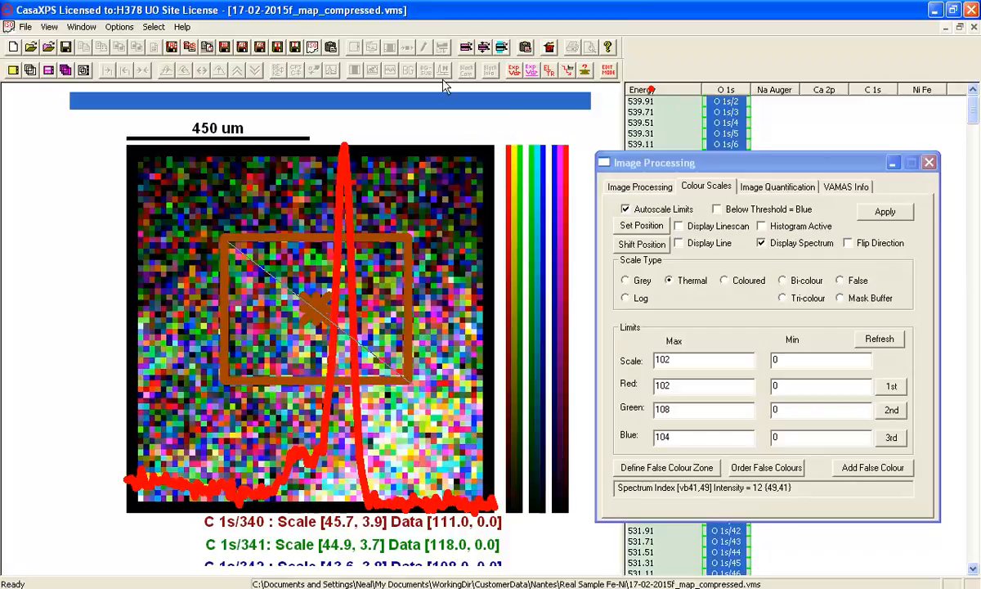
click(35, 68)
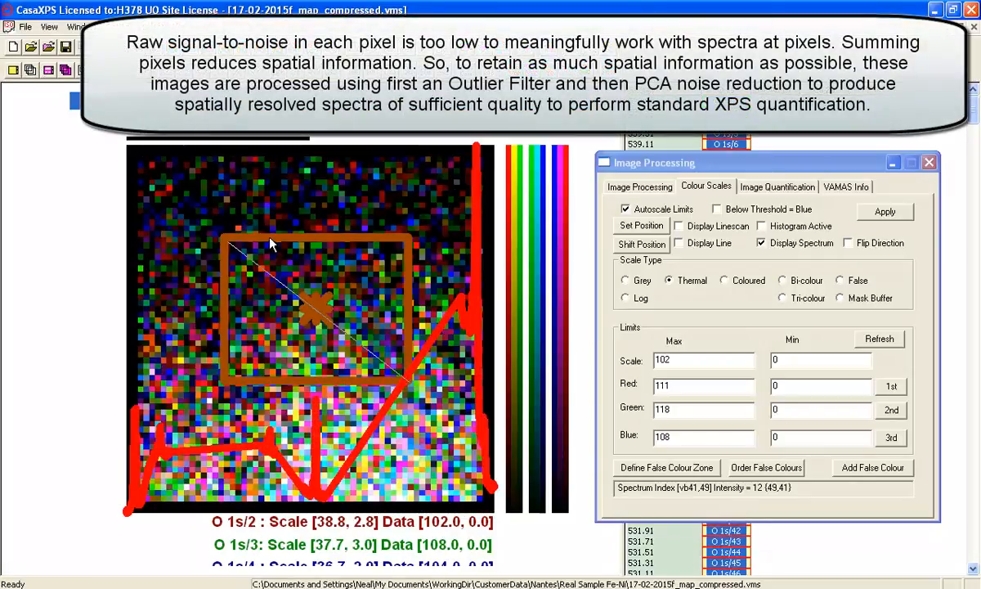
Step: Filter the outliers from all selected images
click(608, 185)
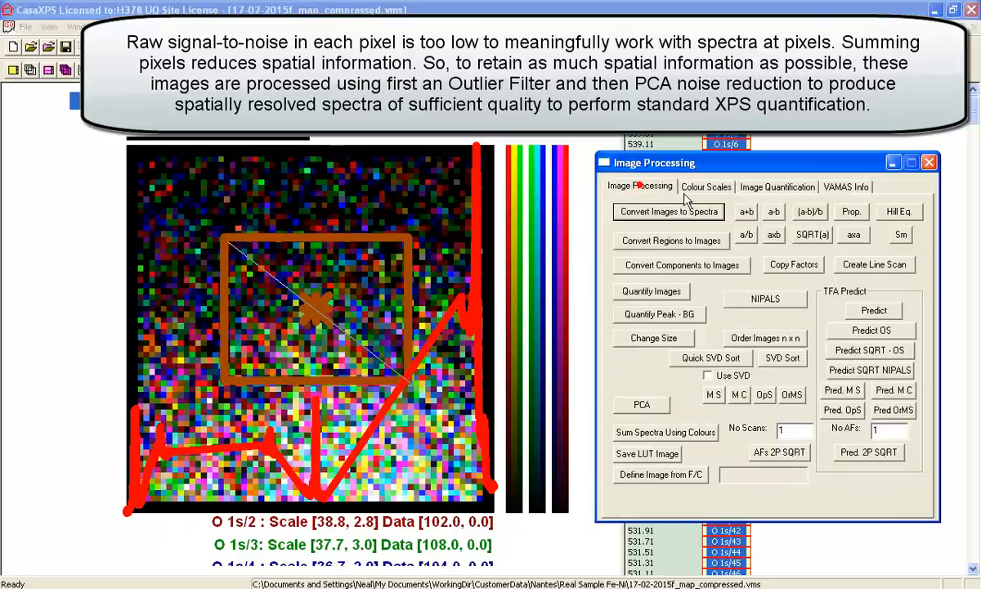
click(776, 189)
click(783, 309)
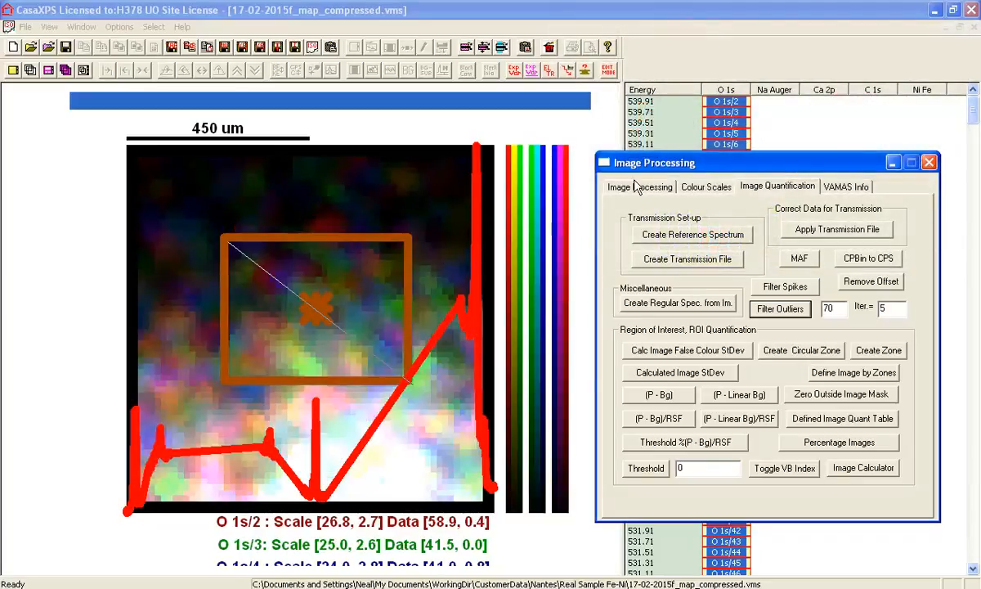
Step: Reduce the noise in the images with the Pred. OpS calculation using 14 scans and 8 AFs
click(636, 184)
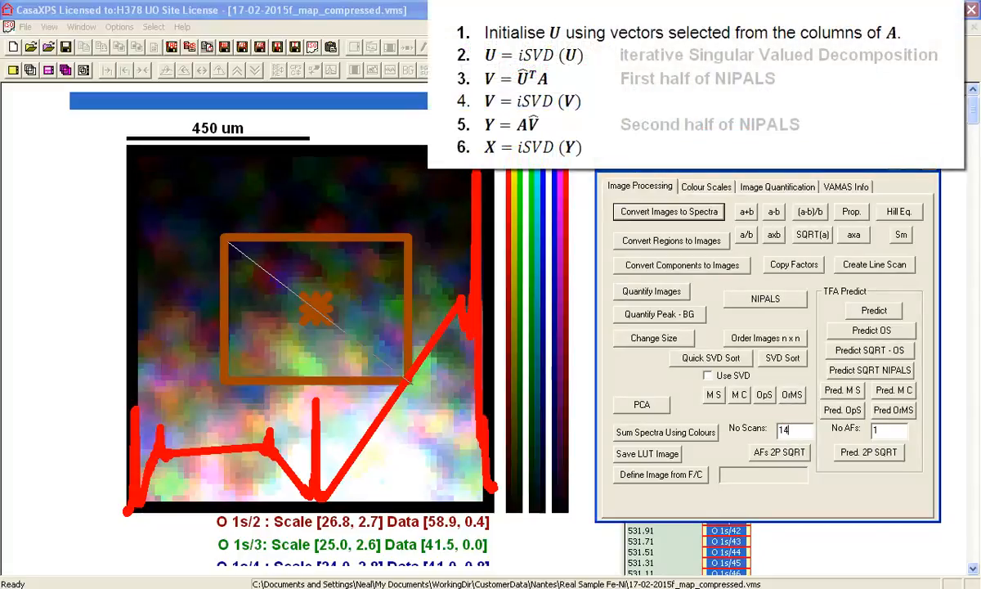
double_click(884, 431)
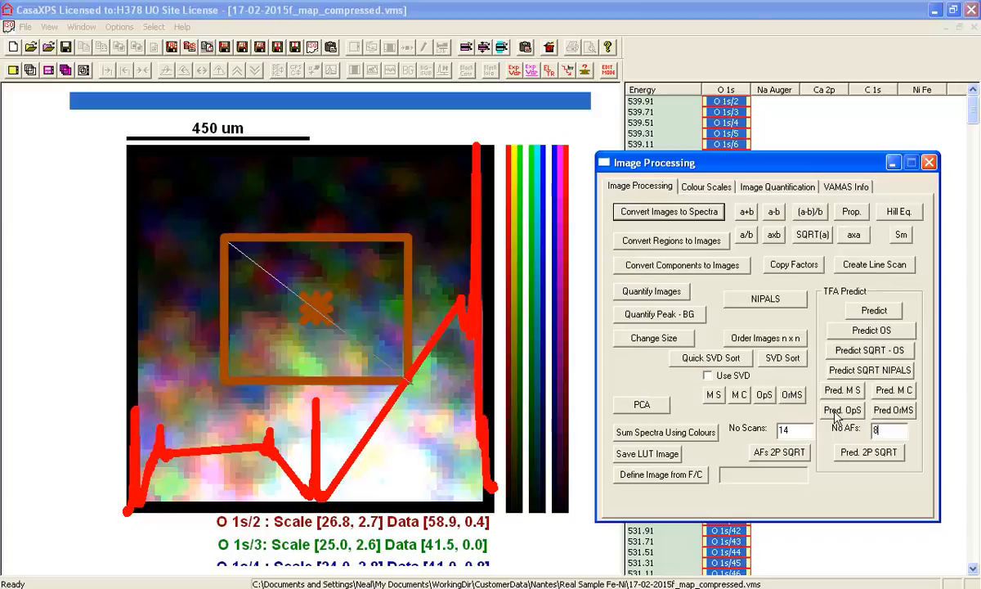
click(766, 394)
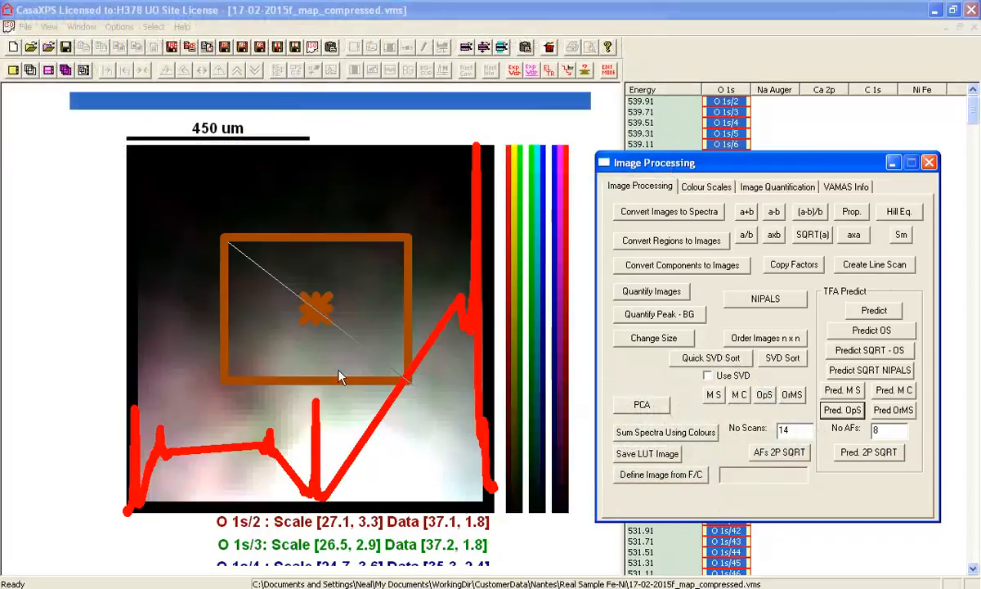
Step: Set the spectrum display position to a single pixel near the centre of the image
click(317, 312)
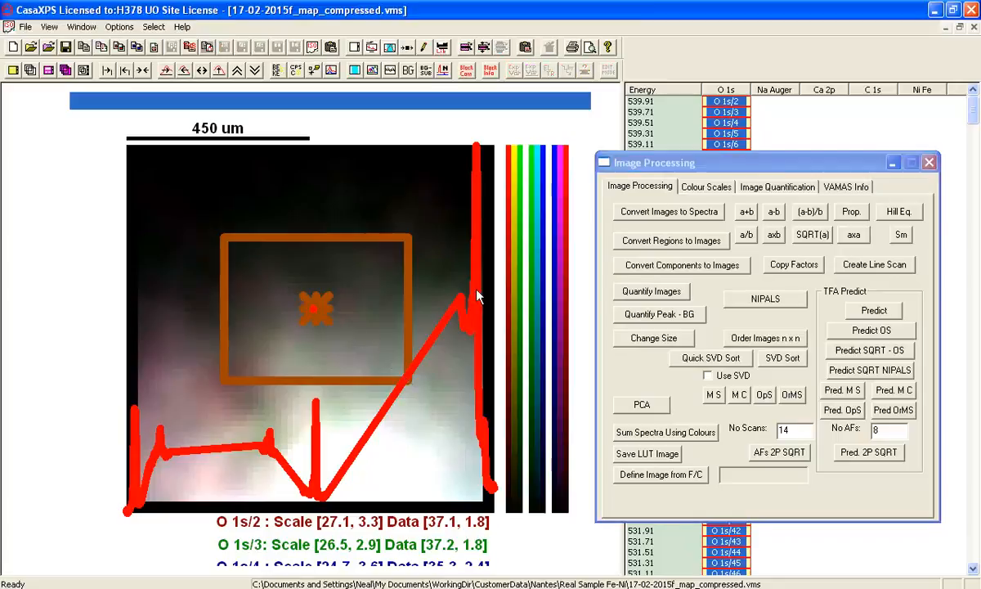
click(706, 186)
click(642, 225)
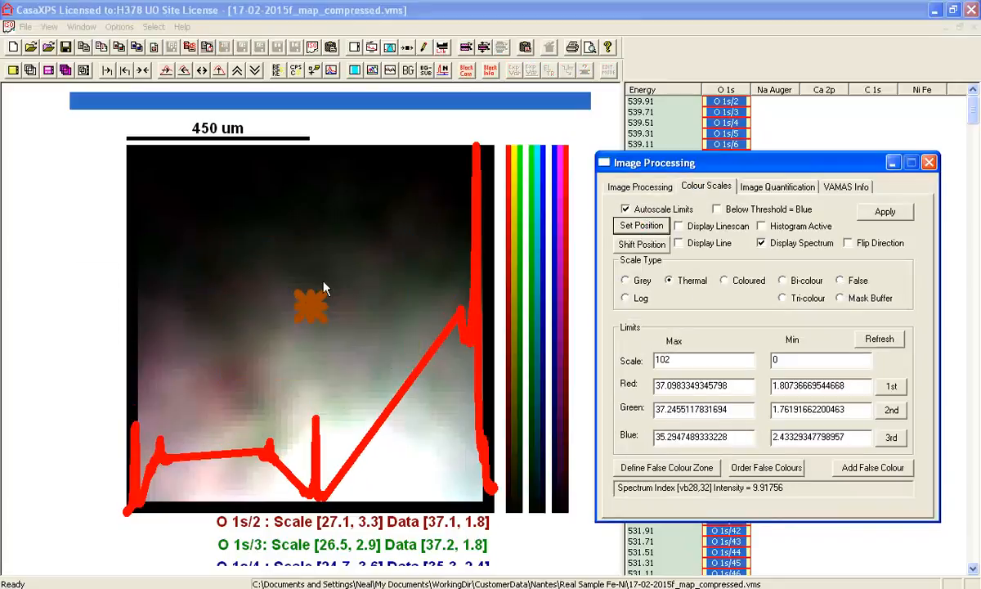
Step: Examine the single pixel's O 1s and C 1s spectra in turn, and redisplay all image blocks together
click(727, 89)
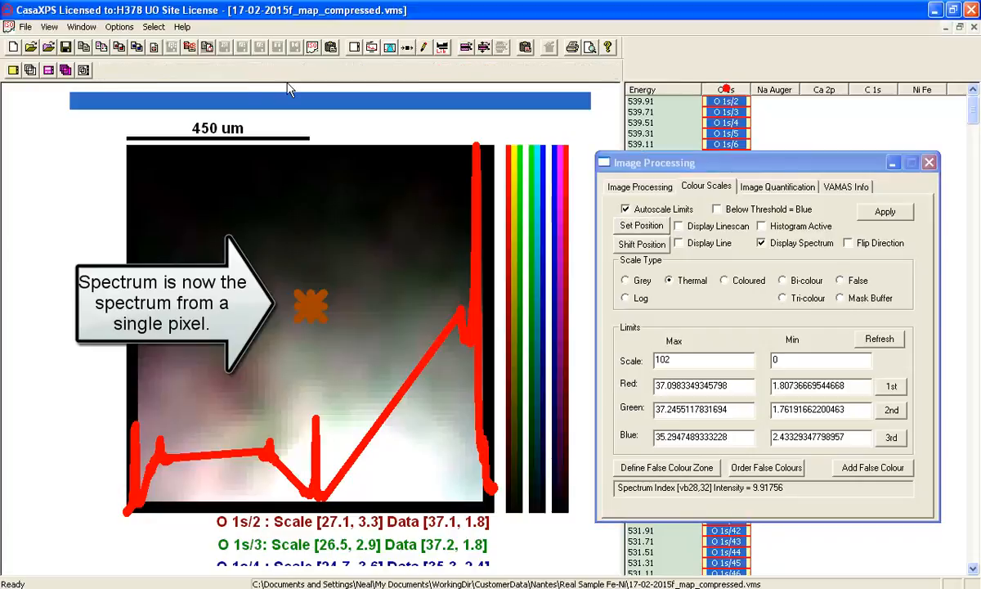
click(30, 70)
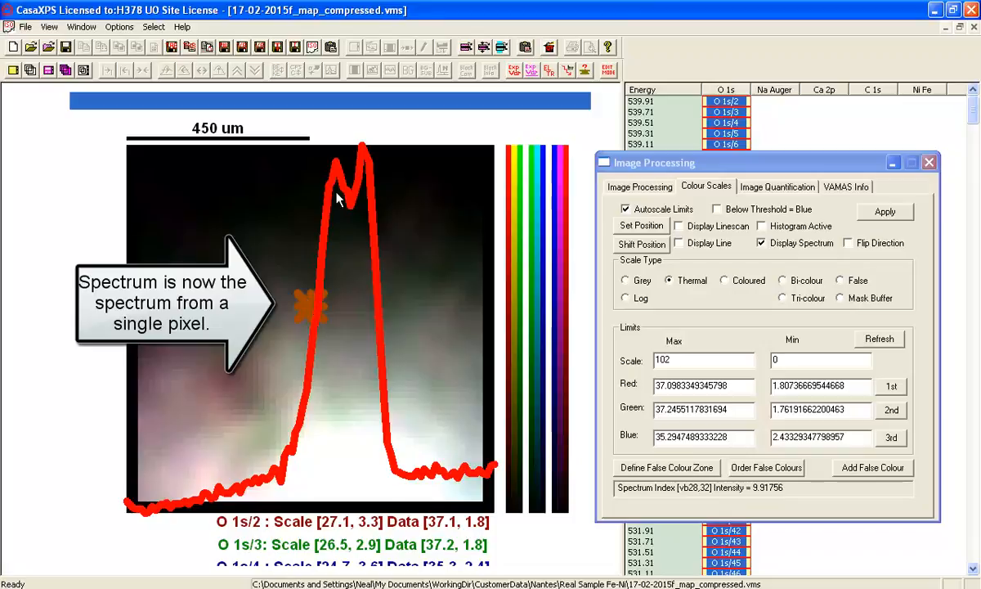
click(873, 87)
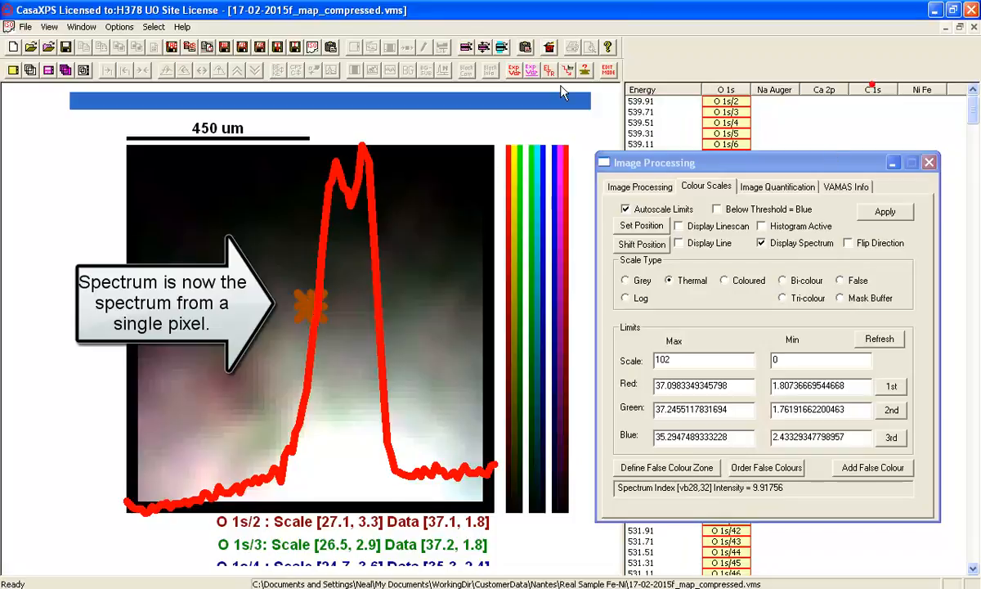
click(30, 70)
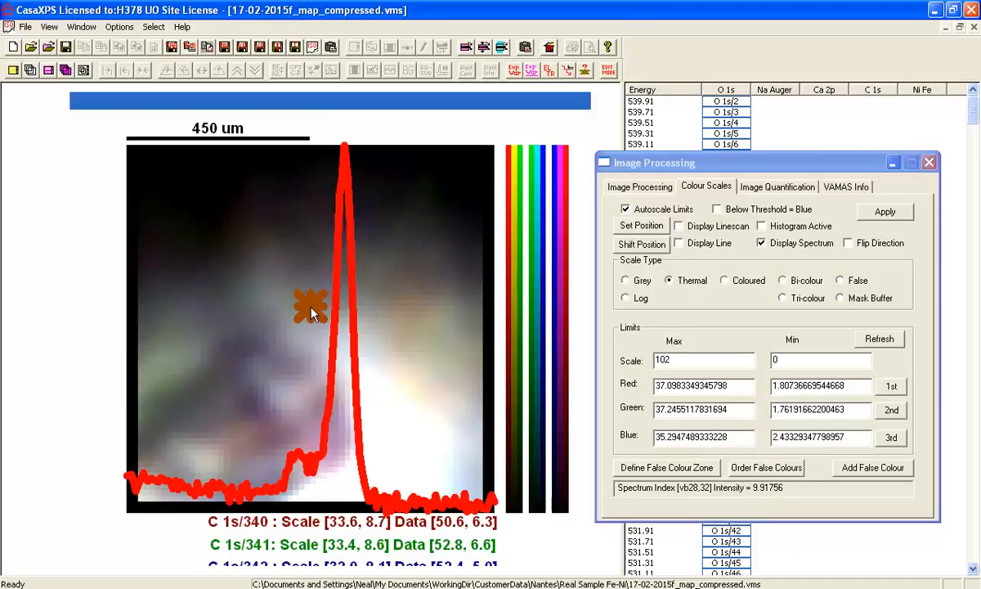
click(677, 90)
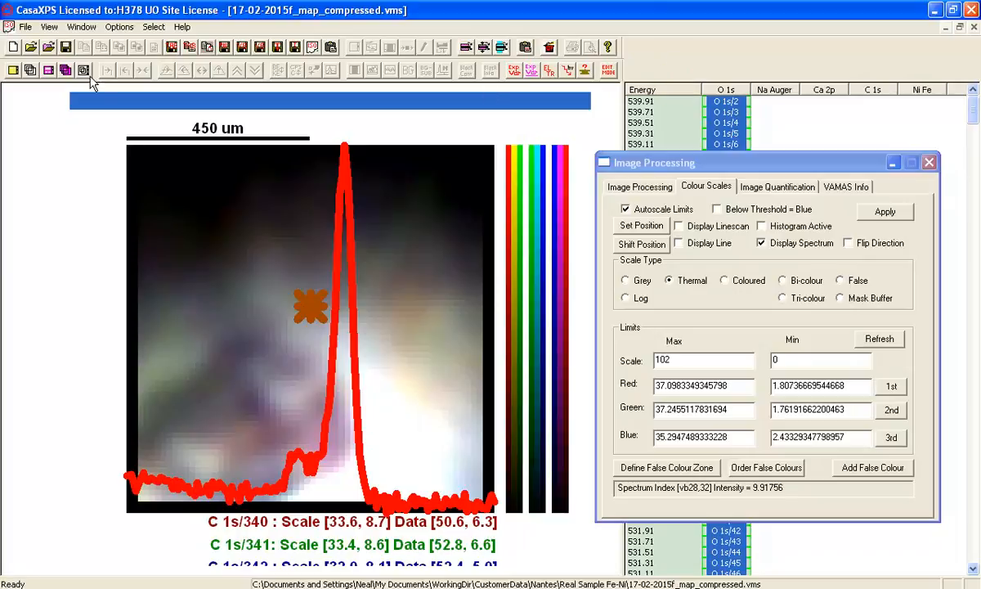
click(30, 70)
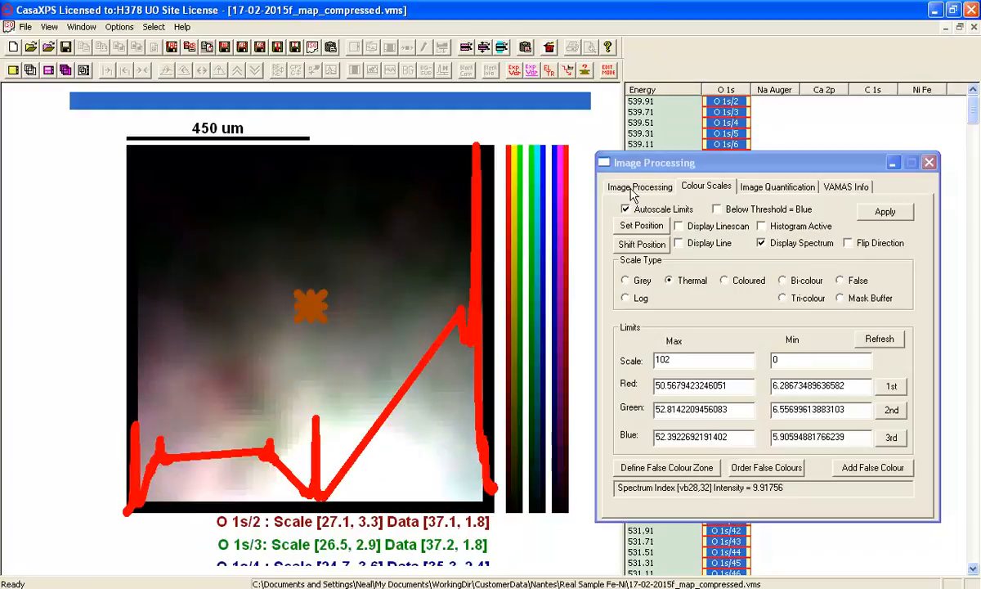
Step: Convert the noise-reduced images to spectra and widen the block list beside the resulting spectrum
click(632, 187)
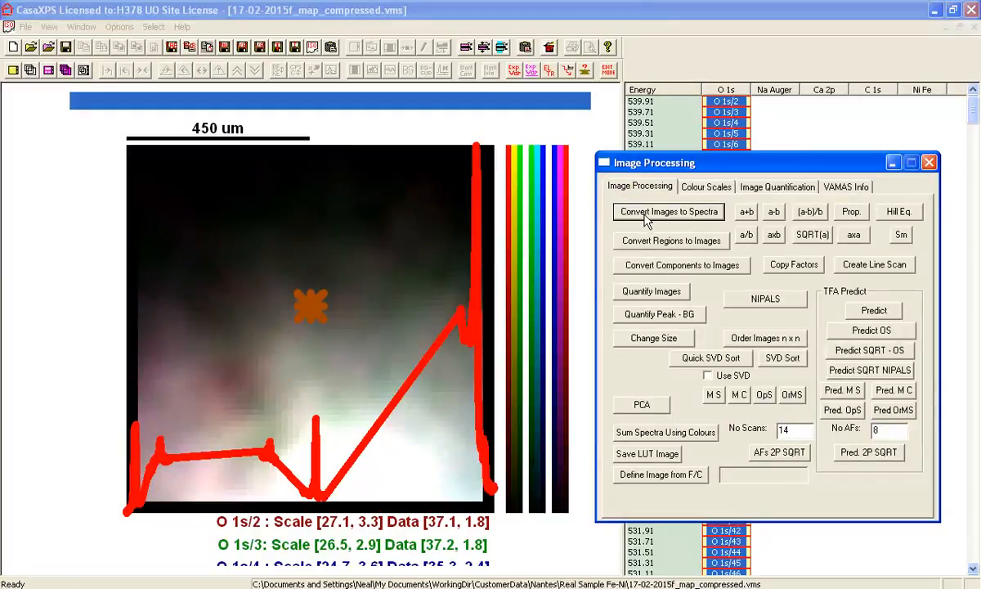
click(638, 214)
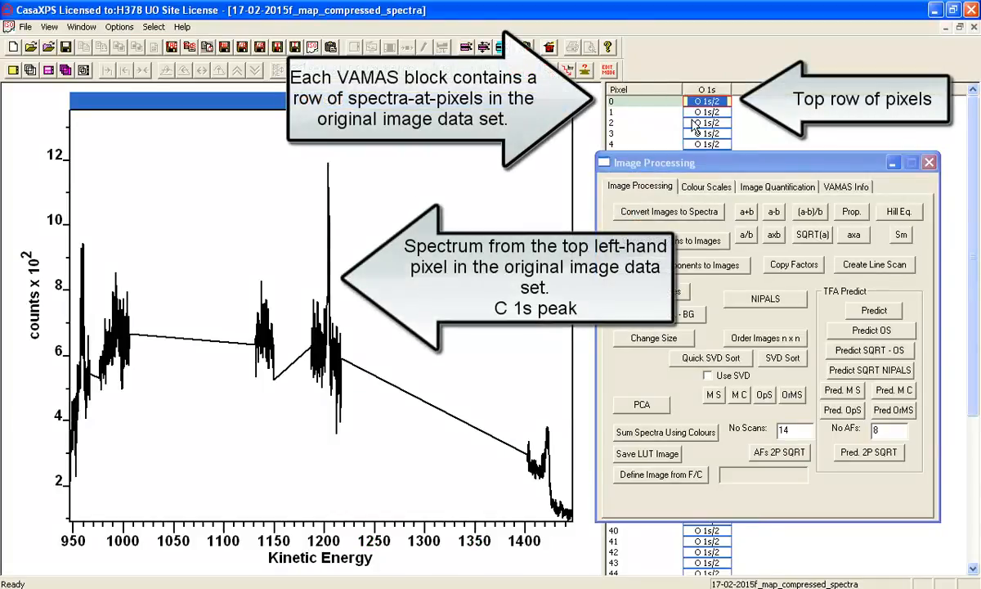
drag(566, 111, 543, 111)
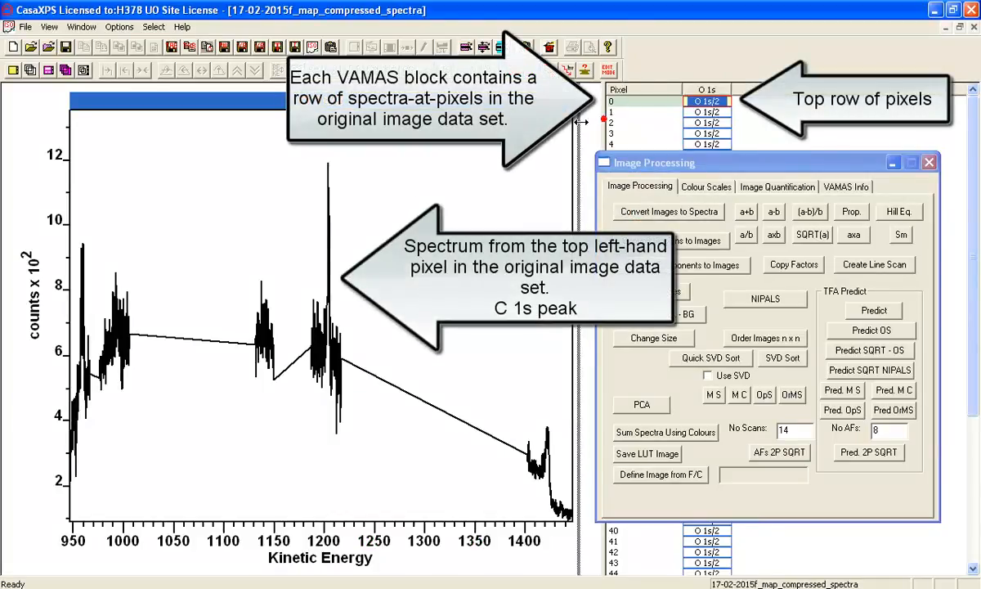
click(669, 168)
drag(669, 168, 682, 168)
click(300, 199)
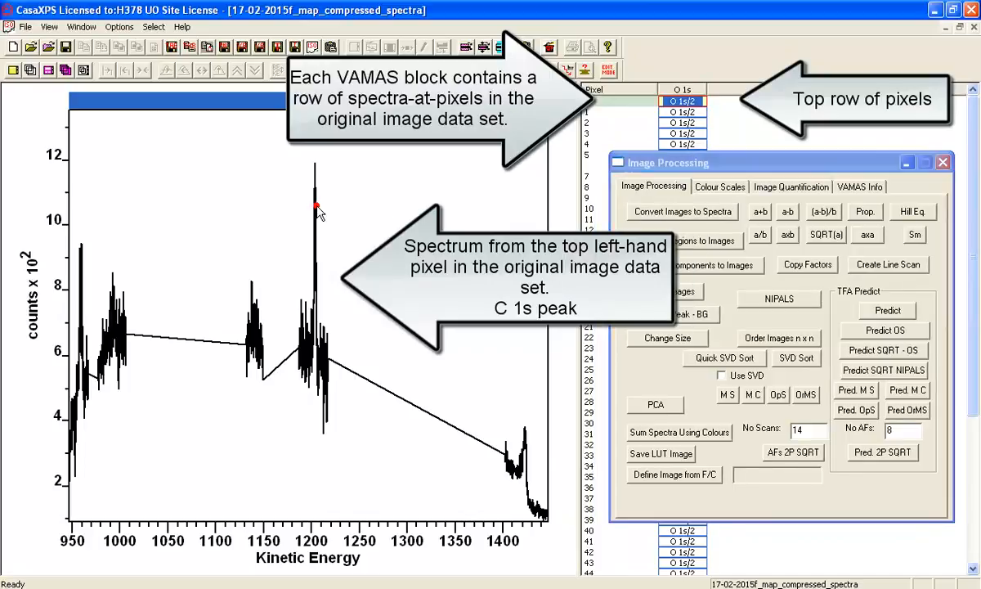
Step: Open the Quantification Parameters and the Element Library, and place both windows clear of the spectrum
click(390, 48)
mouse_move(376, 109)
mouse_down()
mouse_move(418, 109)
mouse_move(629, 165)
mouse_up()
click(439, 166)
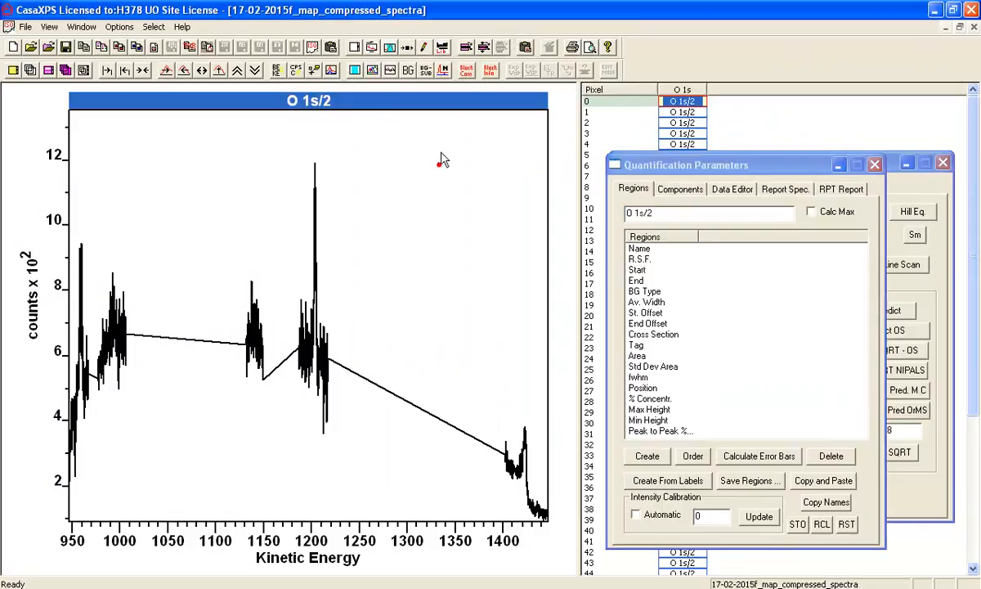
click(442, 47)
drag(448, 129, 766, 120)
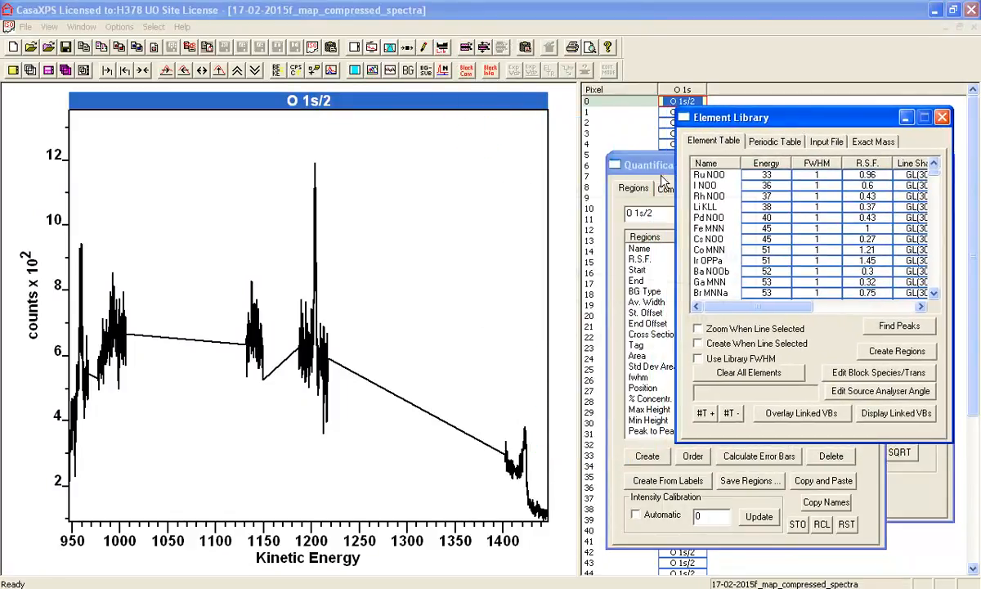
click(646, 170)
click(685, 117)
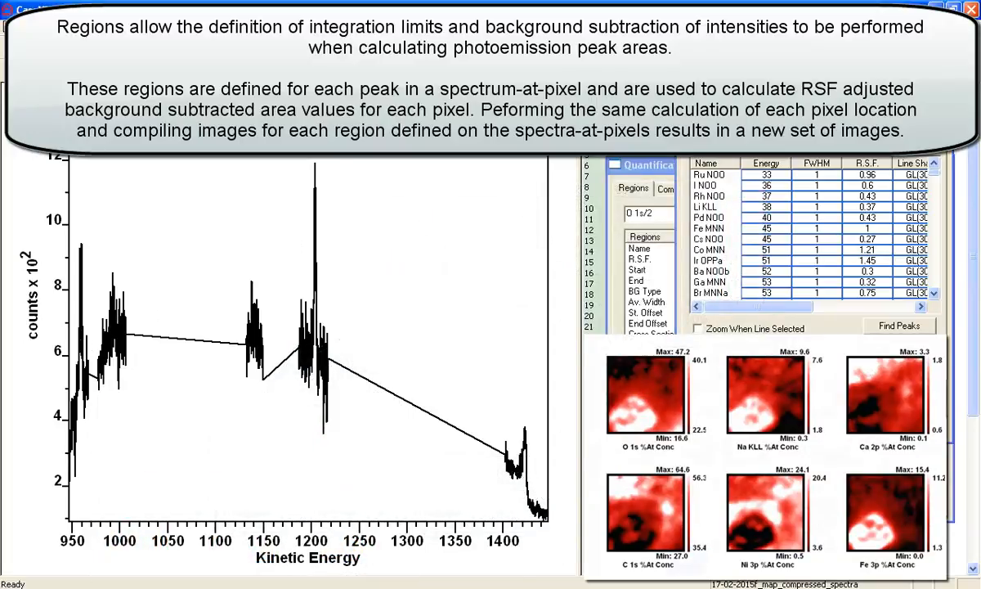
Step: Overlay the spectra from all pixel rows and create an O 1s region from the Element Library with Zoom and Create When Line Selected enabled
click(160, 45)
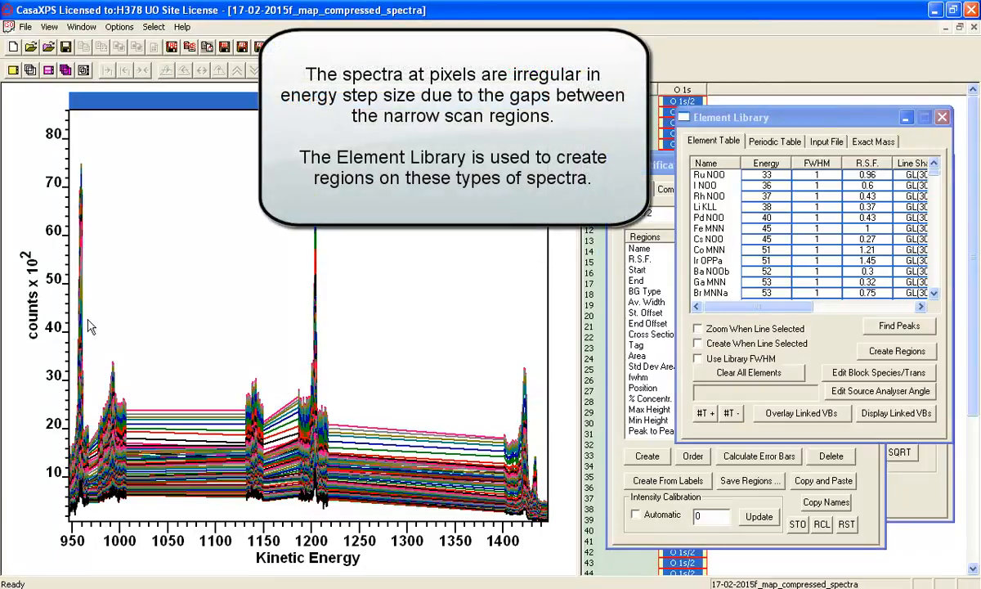
click(77, 302)
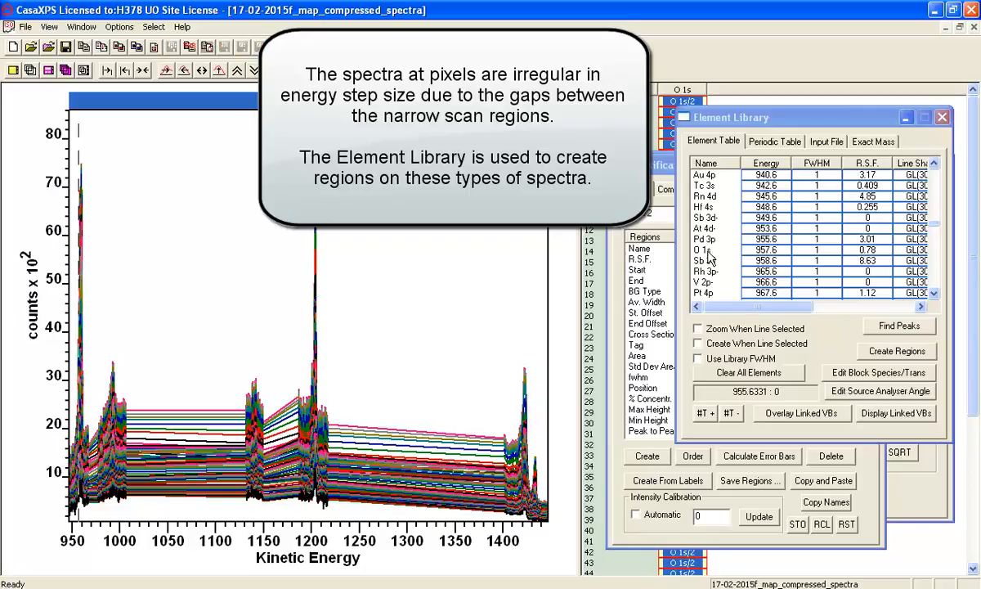
click(709, 328)
click(708, 346)
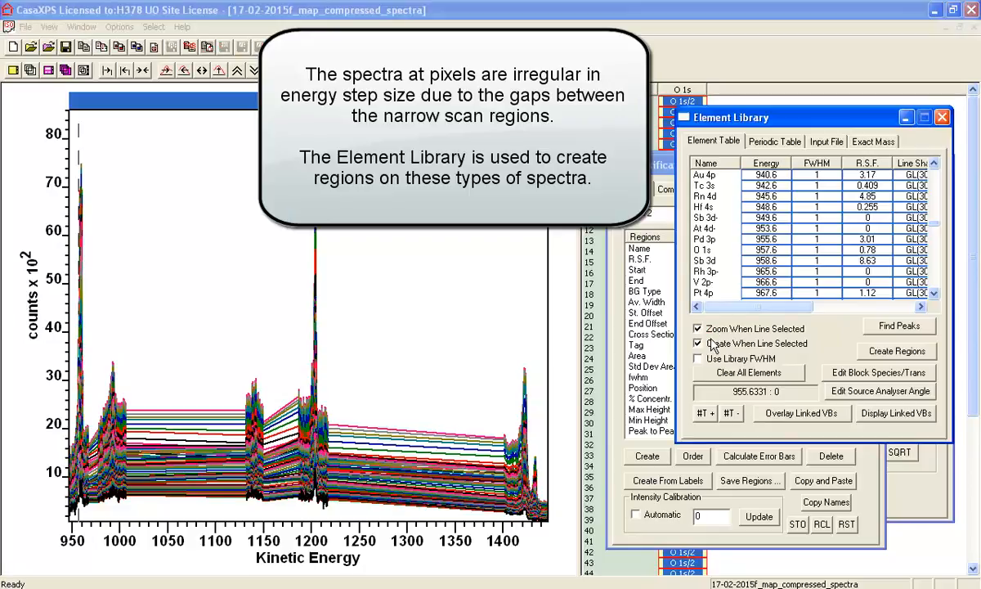
click(703, 252)
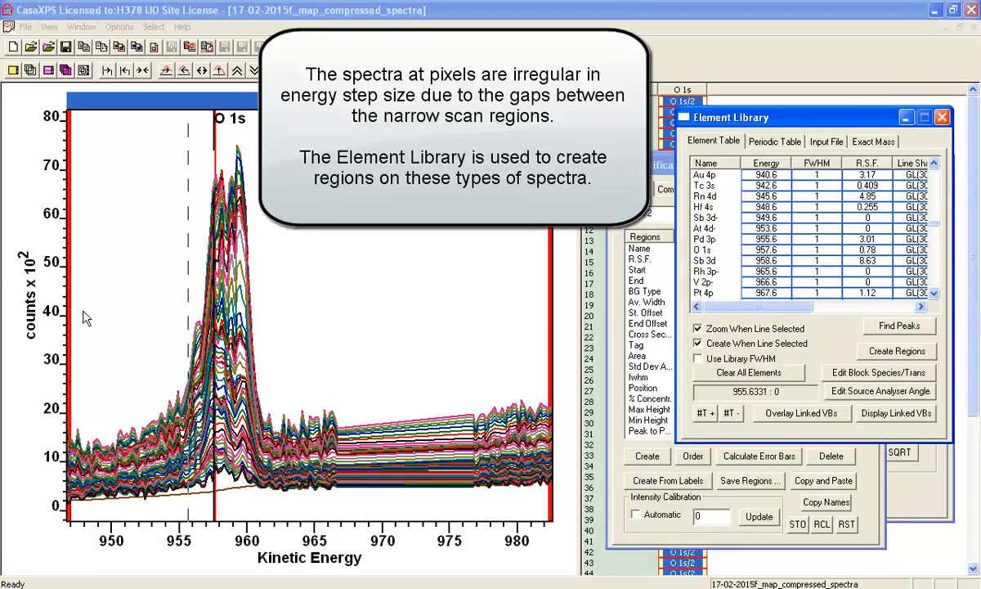
Step: Set the O 1s region's background type to Linear and its averaging width to 2
click(653, 166)
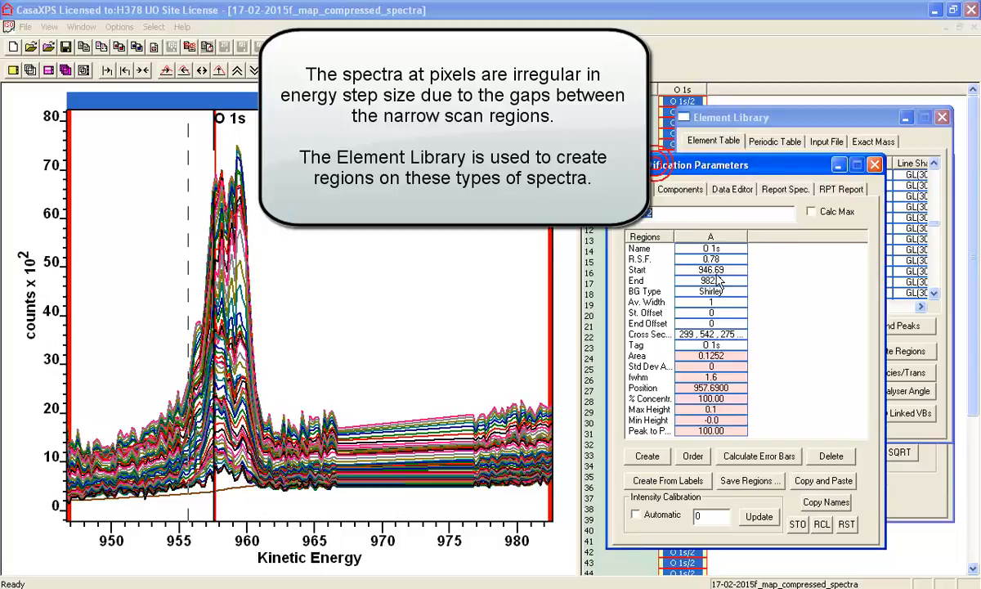
click(723, 291)
double_click(723, 291)
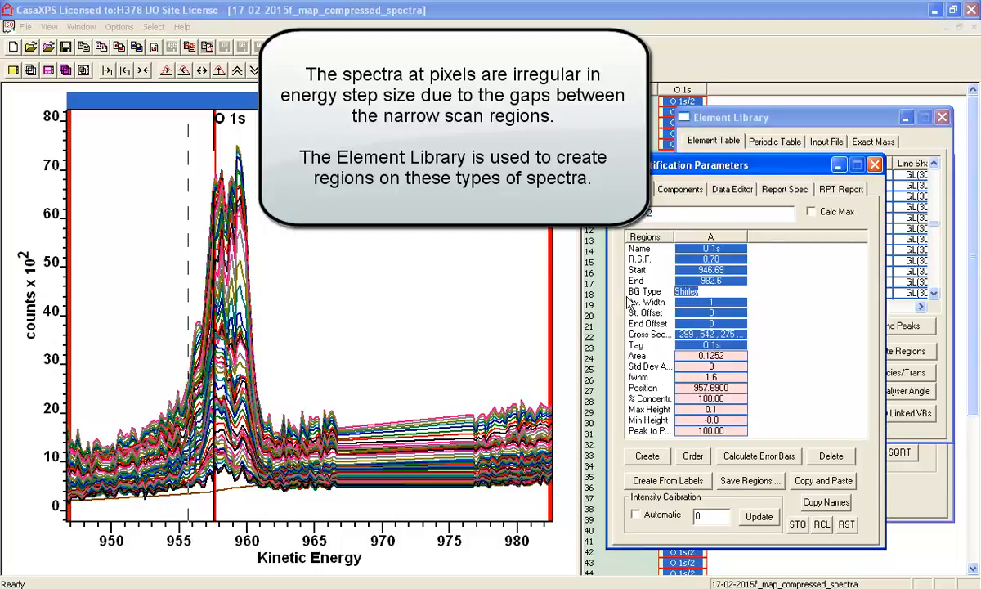
key(BackSpace)
text(Linear)
key(Return)
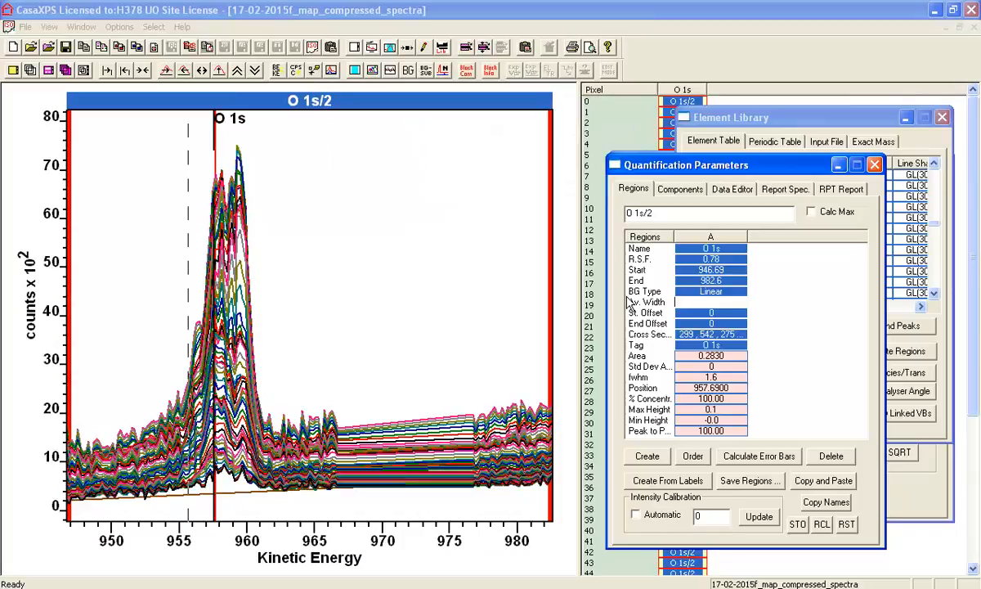
key(Return)
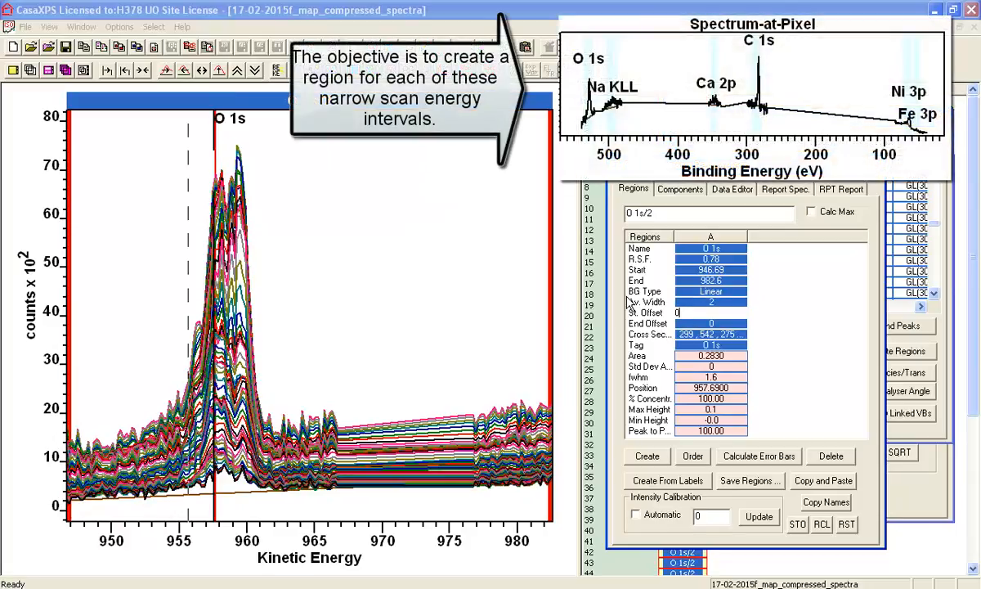
Step: Narrow the O 1s region around its peak, from about 950.8 to about 963.0 on the kinetic energy axis
drag(72, 359, 124, 360)
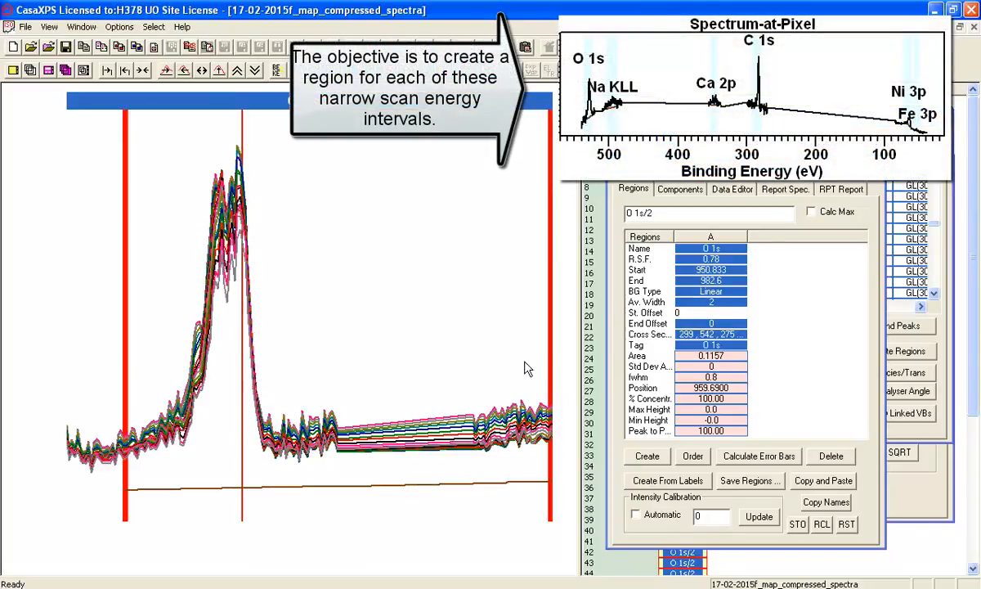
mouse_move(539, 366)
mouse_down()
mouse_move(265, 360)
mouse_move(286, 363)
mouse_up()
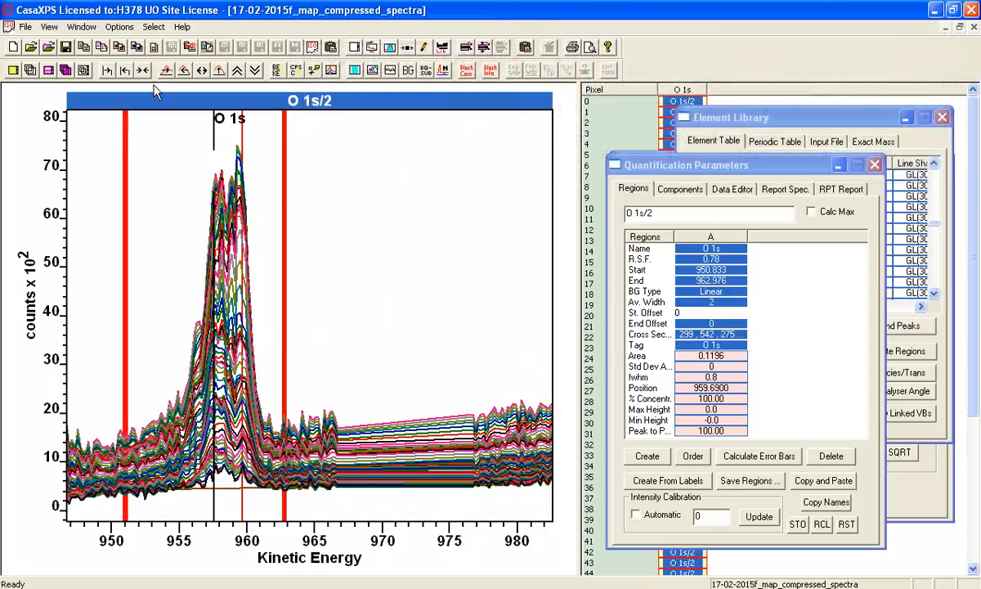
click(143, 70)
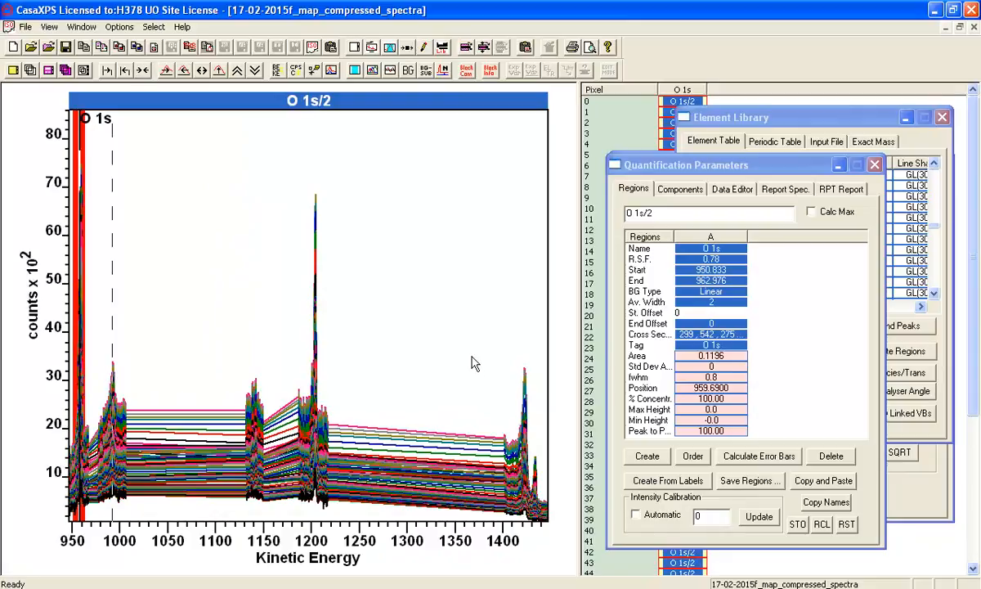
Step: Create an Na KLL region from the Element Library and narrow it to about 982.9 to 1000.0 on the kinetic energy axis
click(746, 130)
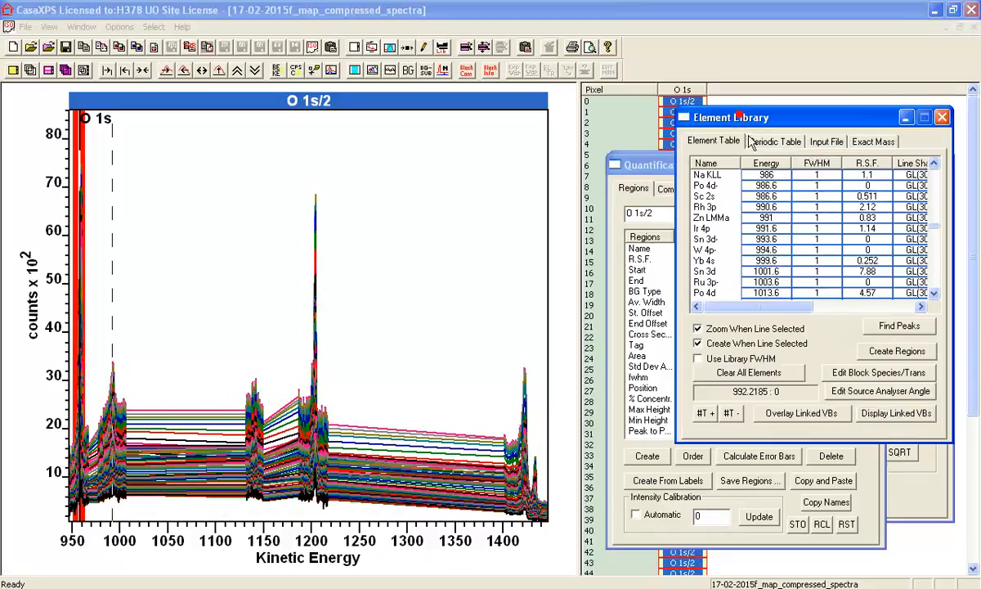
click(709, 180)
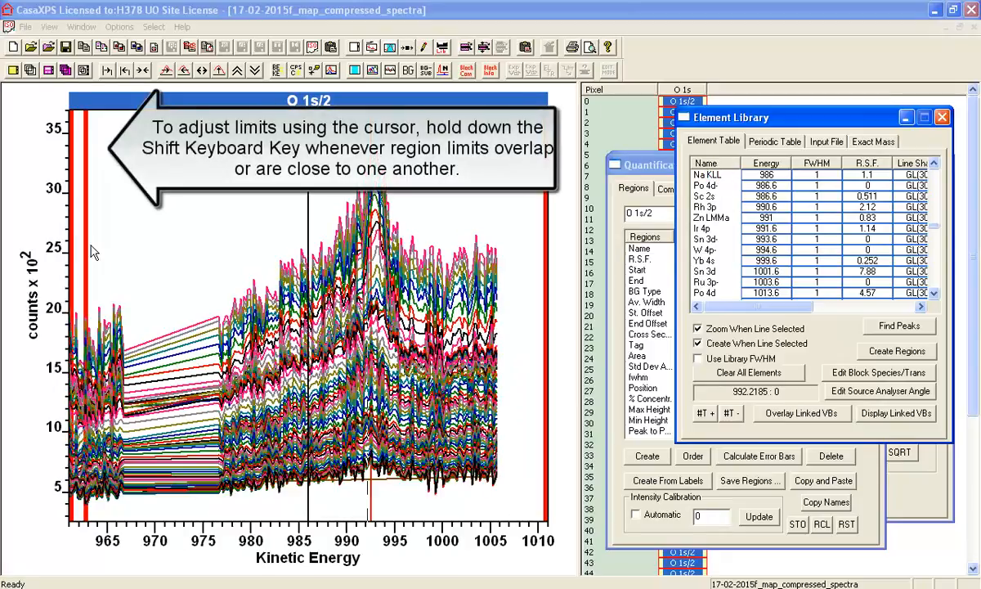
drag(71, 239, 282, 243)
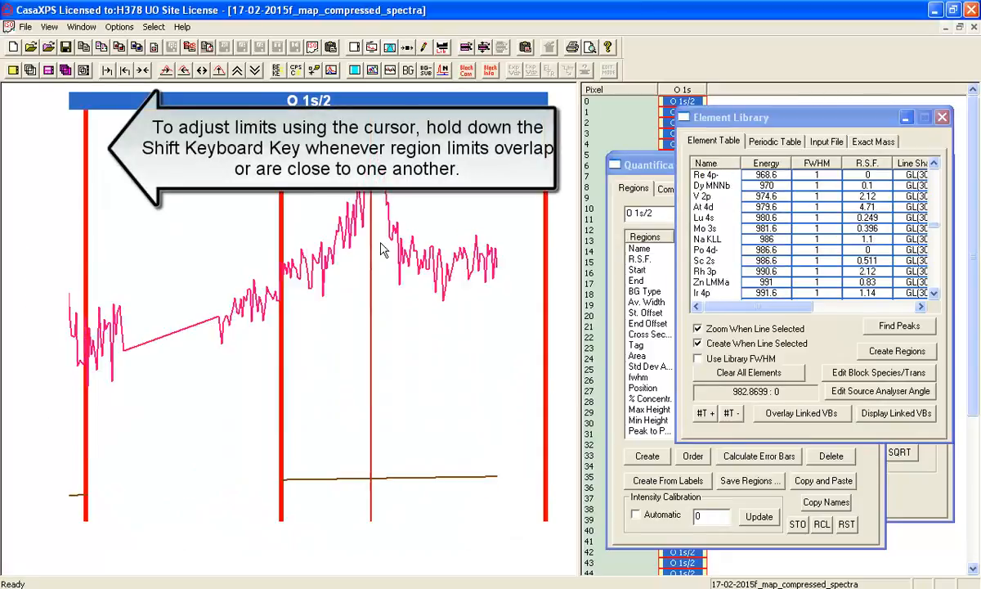
drag(526, 245, 446, 243)
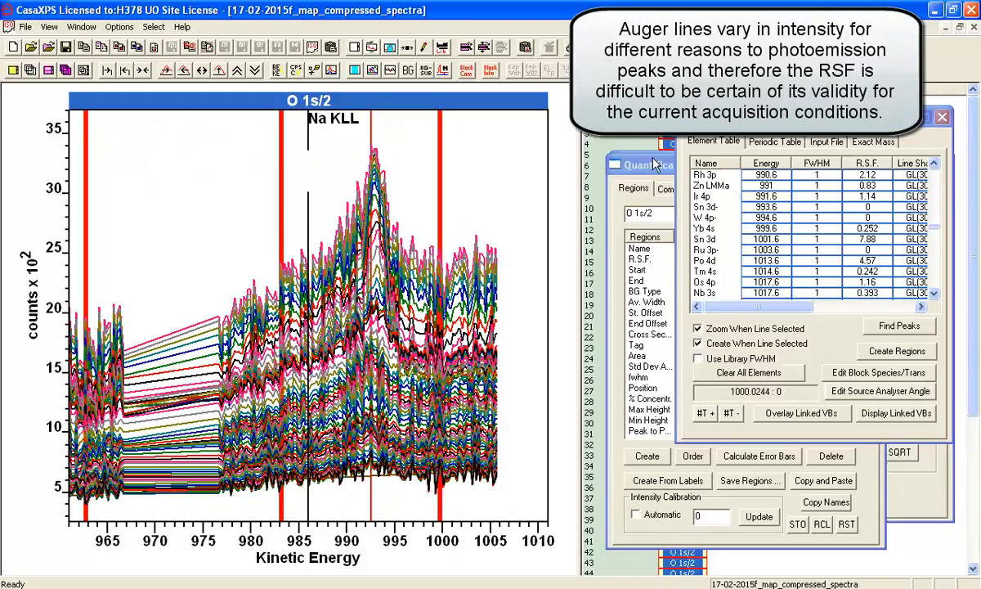
Step: Set the relative sensitivity factor of the Na KLL region to 1.0 in the Quantification Parameters
click(651, 167)
click(785, 258)
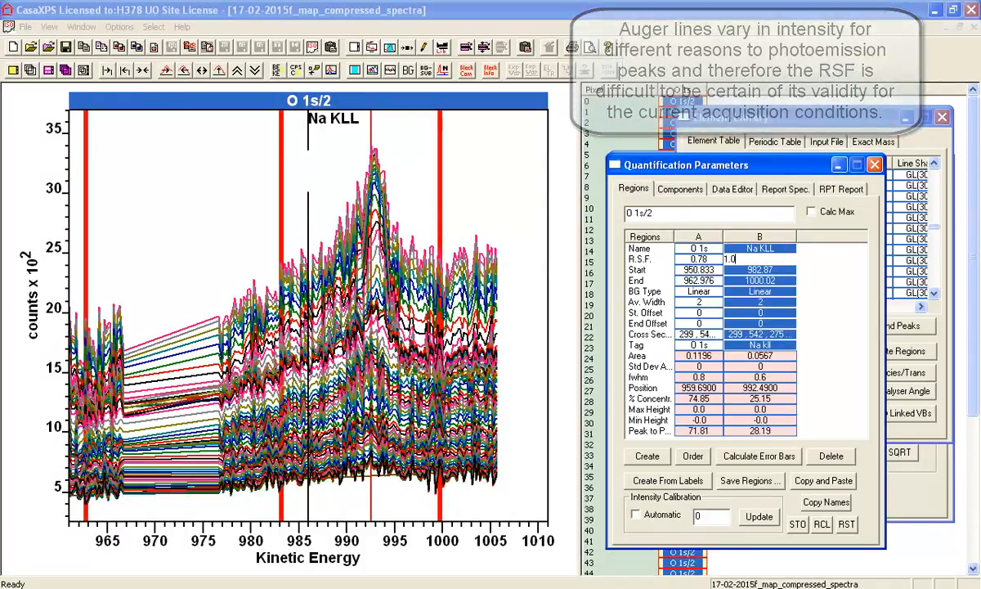
key(Return)
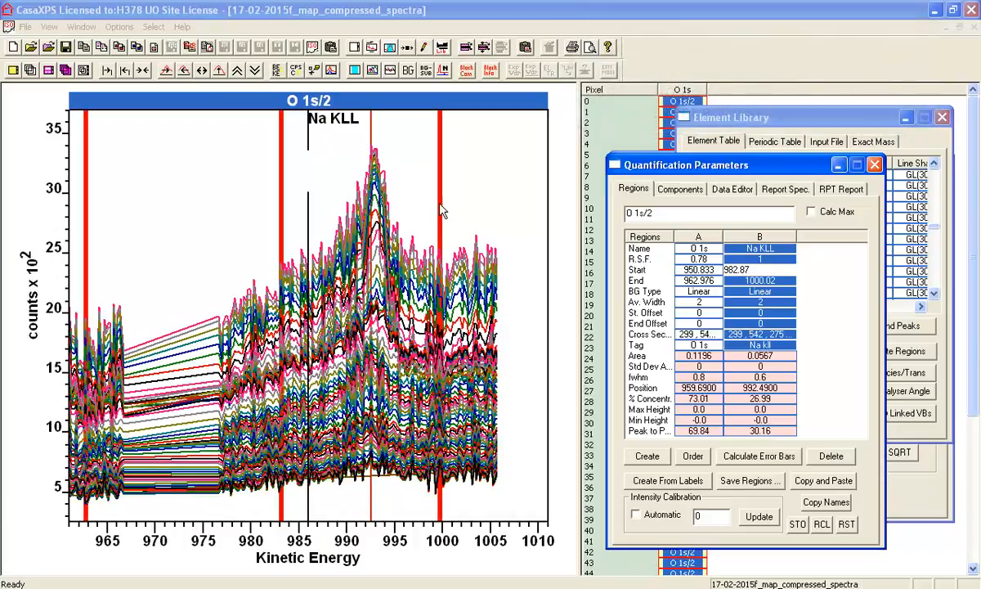
Step: Create a Ca 2p region from the Element Library and narrow it around the peak, from about 1134.9 to 1145.0 kinetic energy
click(143, 71)
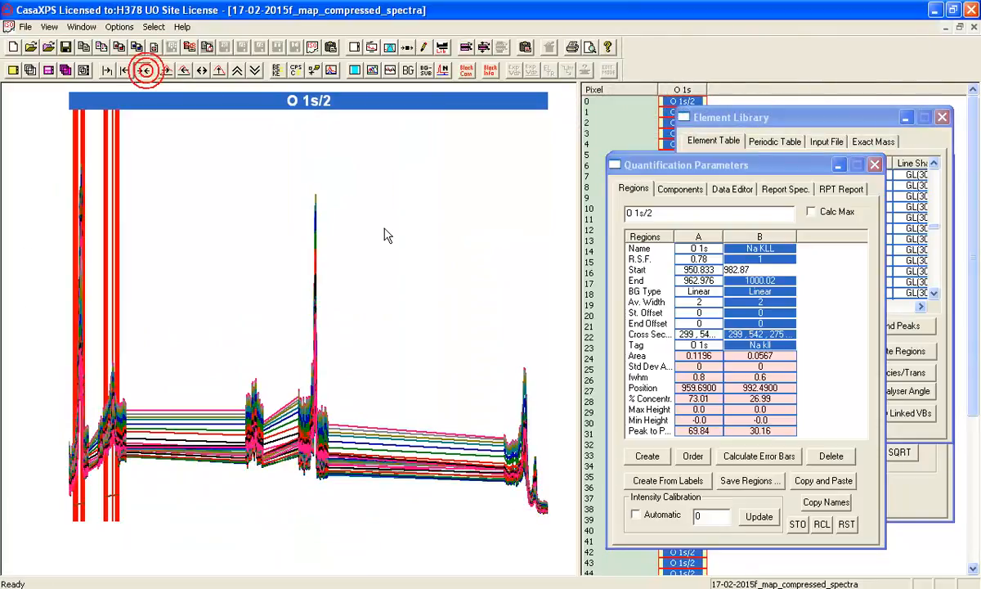
click(250, 372)
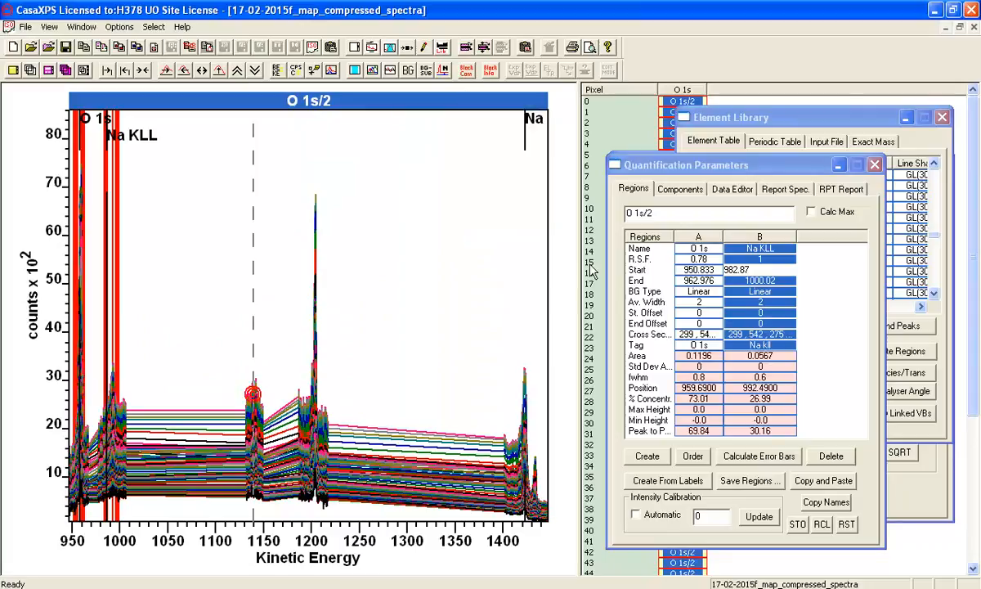
click(744, 120)
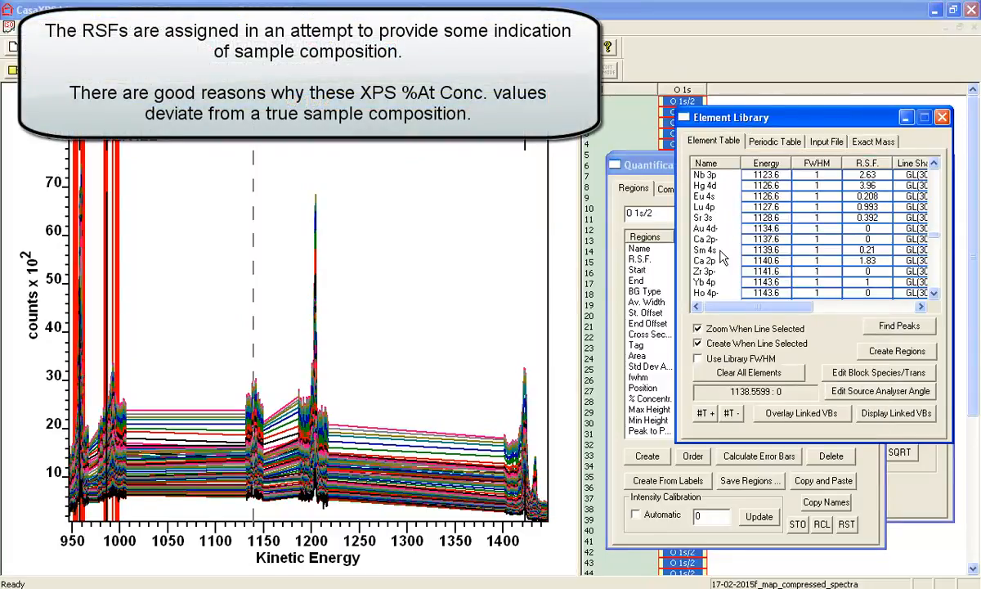
click(714, 262)
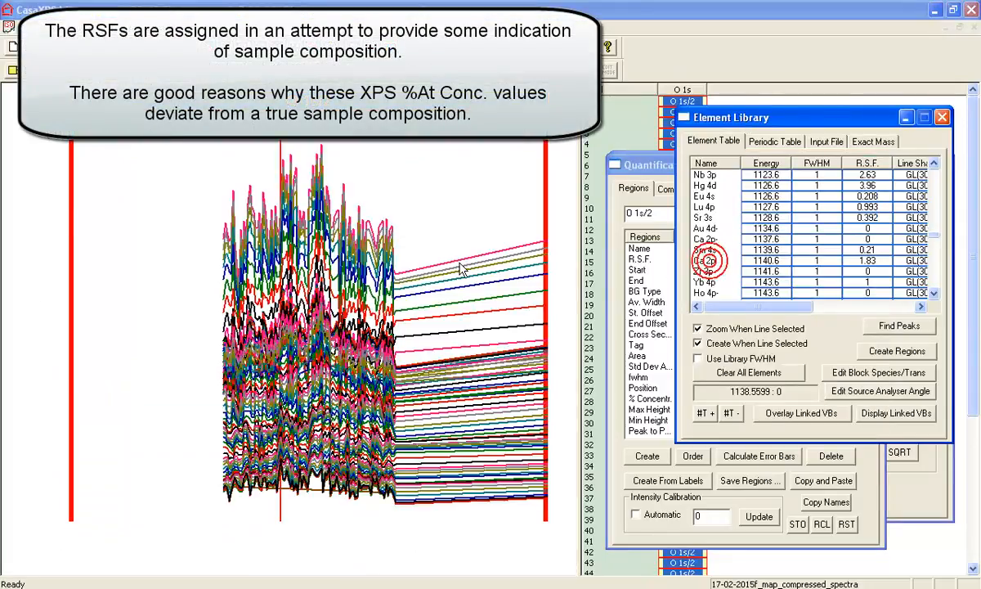
drag(72, 282, 256, 281)
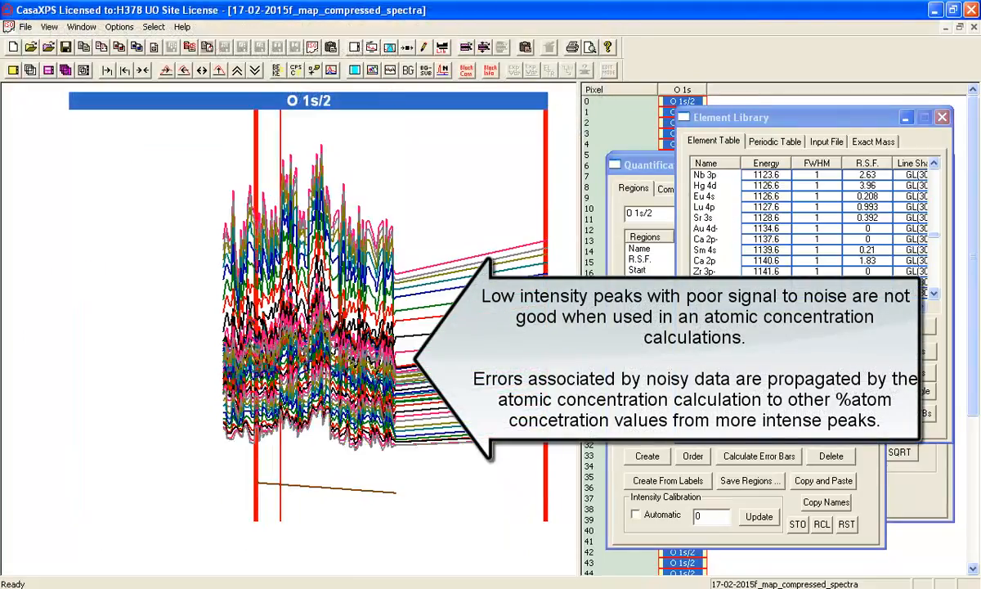
drag(547, 282, 349, 286)
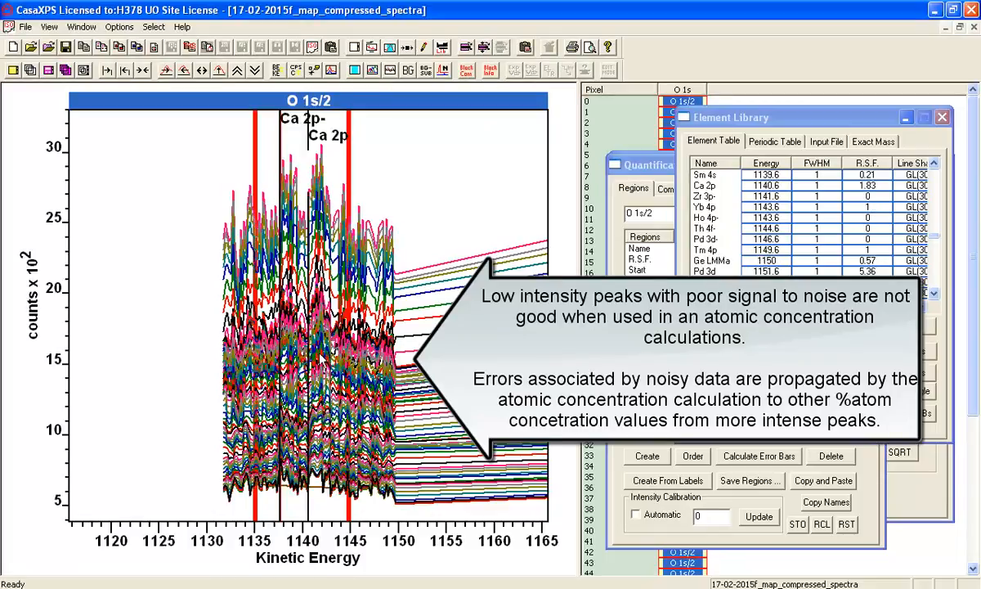
Step: Create a C 1s region from the Element Library and set its limits to about 1194.1 and 1208.6 kinetic energy
click(143, 69)
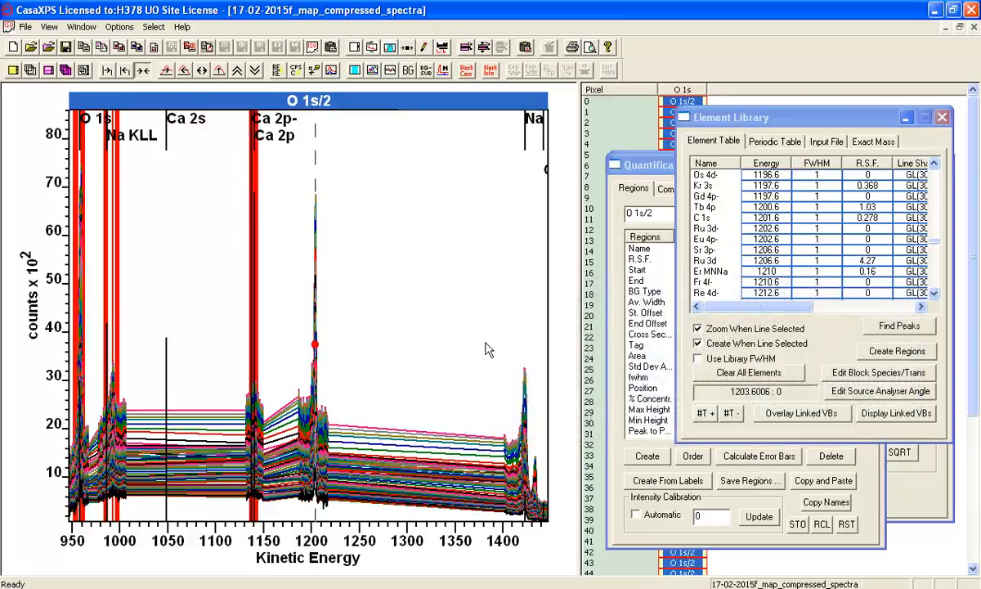
click(704, 218)
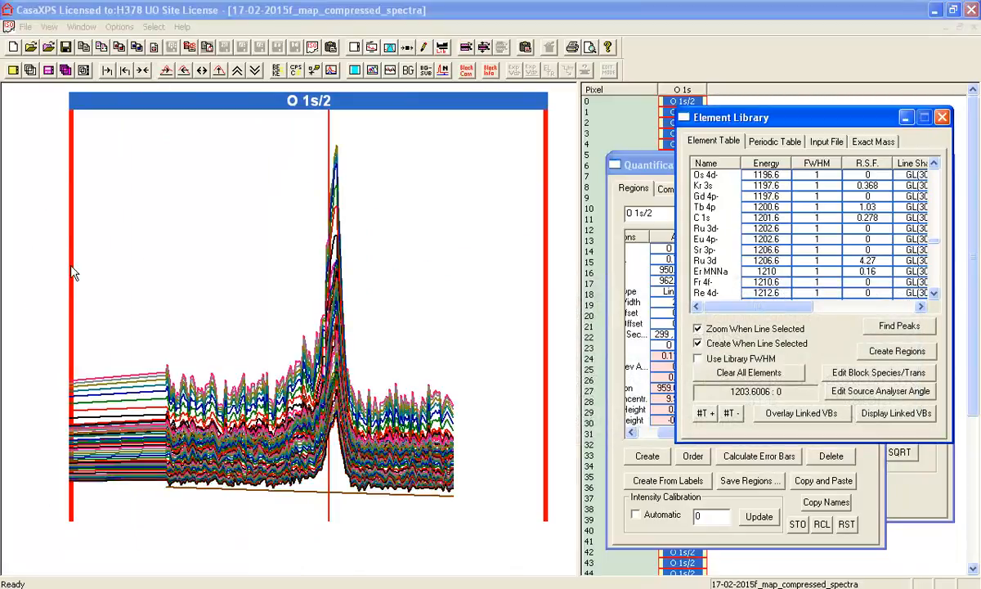
click(66, 249)
click(239, 273)
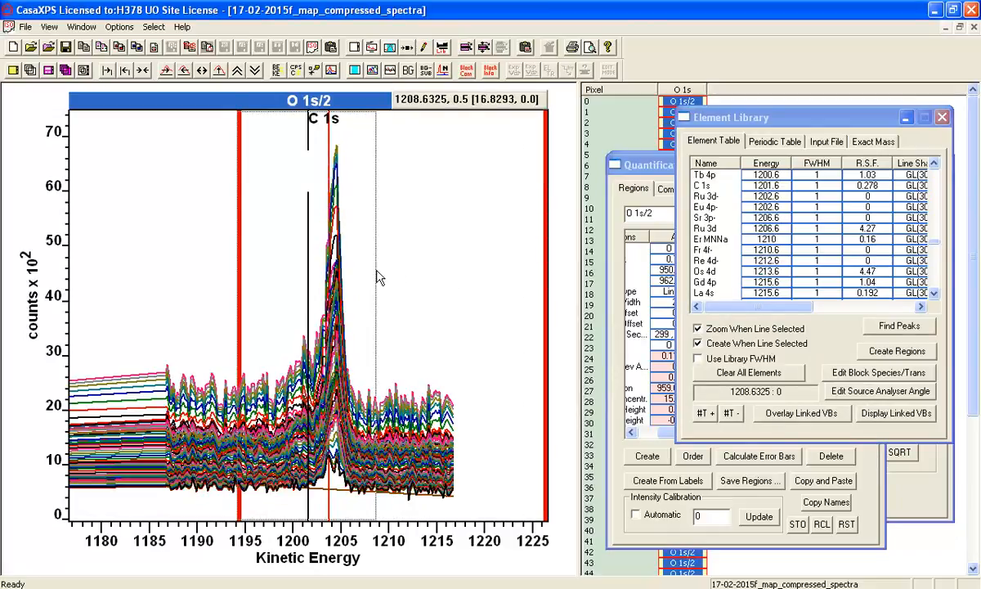
click(374, 274)
Step: Create a Ni 3p region from the Element Library and narrow it to about 1414.5 to 1427.3 kinetic energy
click(142, 70)
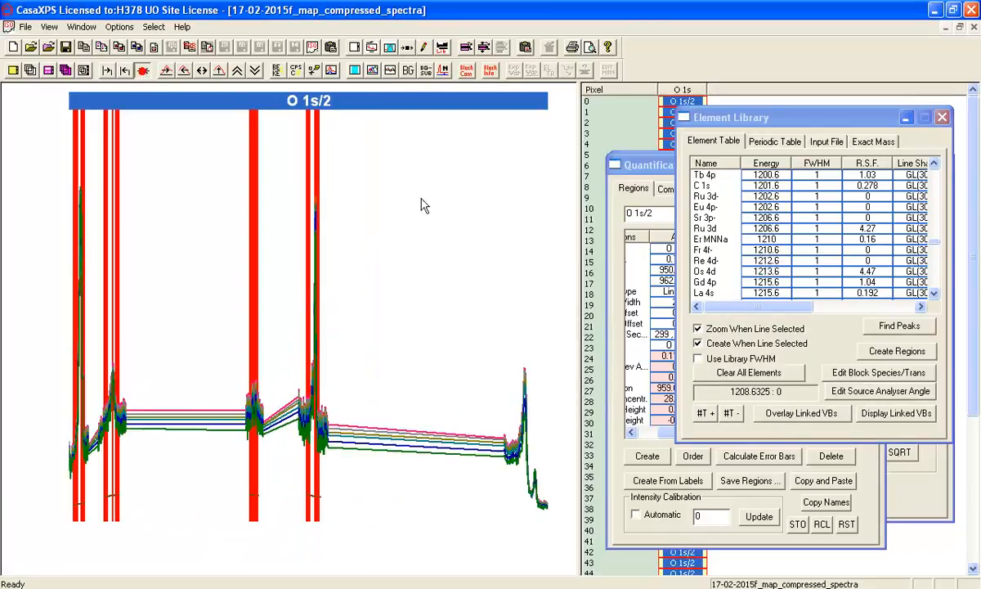
click(523, 411)
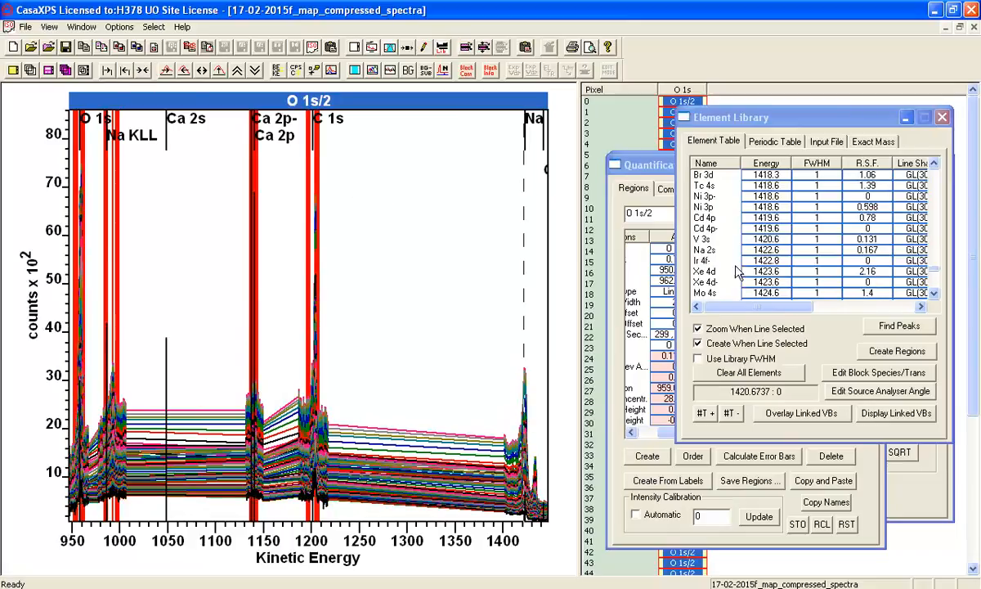
click(712, 250)
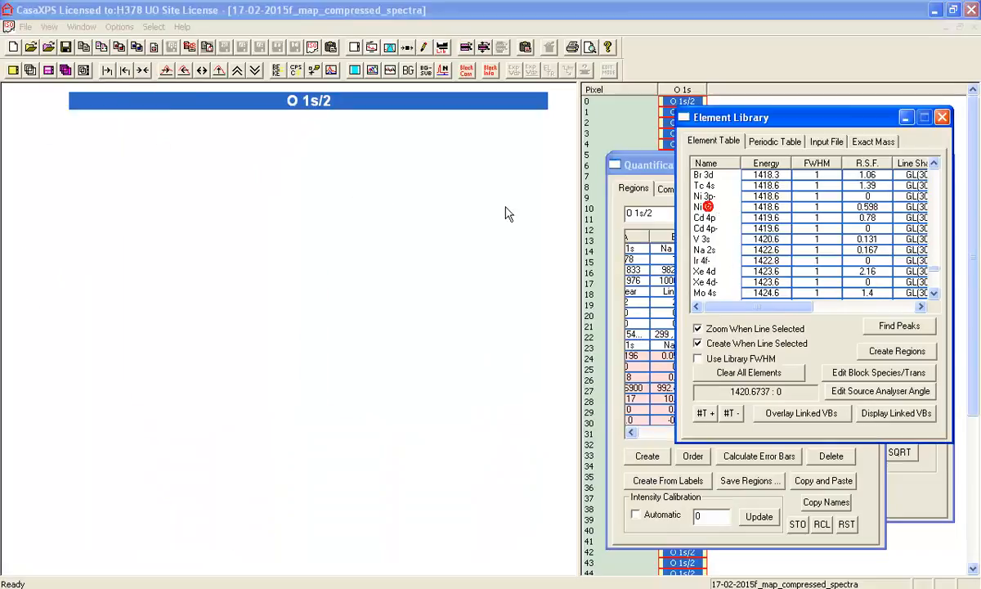
drag(84, 268, 273, 265)
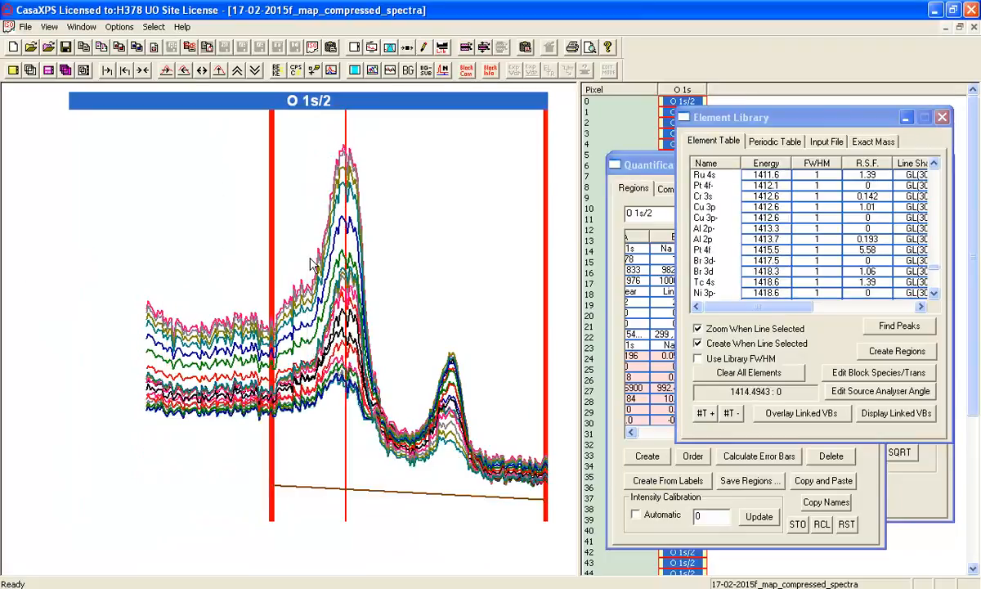
drag(543, 278, 391, 276)
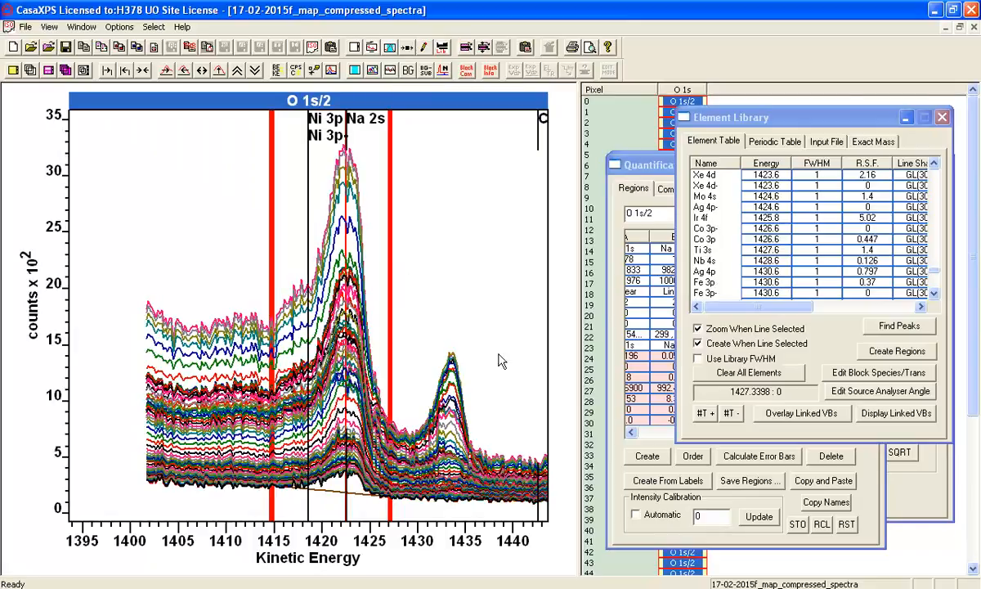
Step: Create an Fe 3p region for the smaller neighbouring peak and narrow it to about 1428.7 to 1438.5 kinetic energy
click(452, 364)
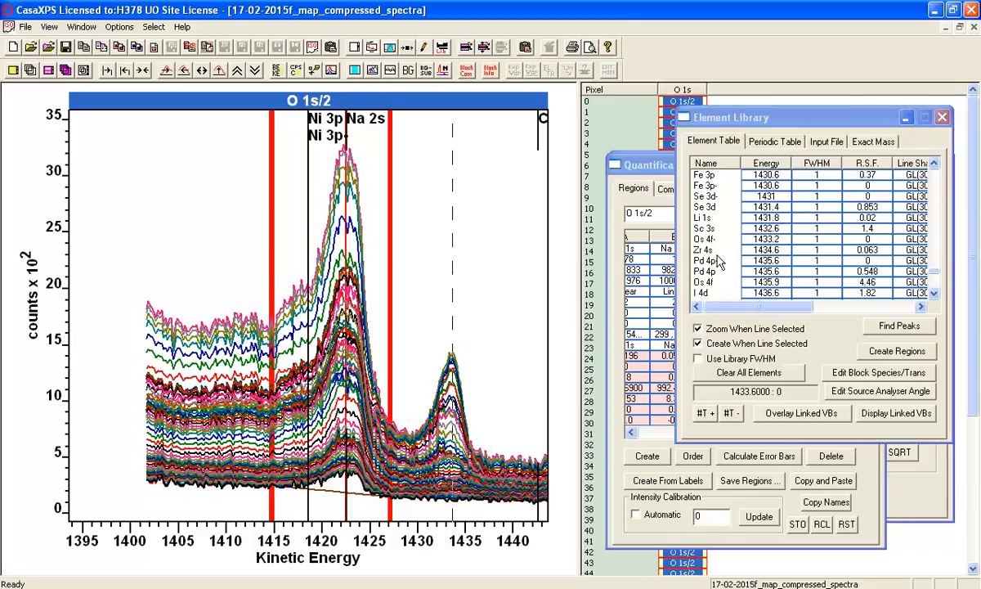
click(701, 175)
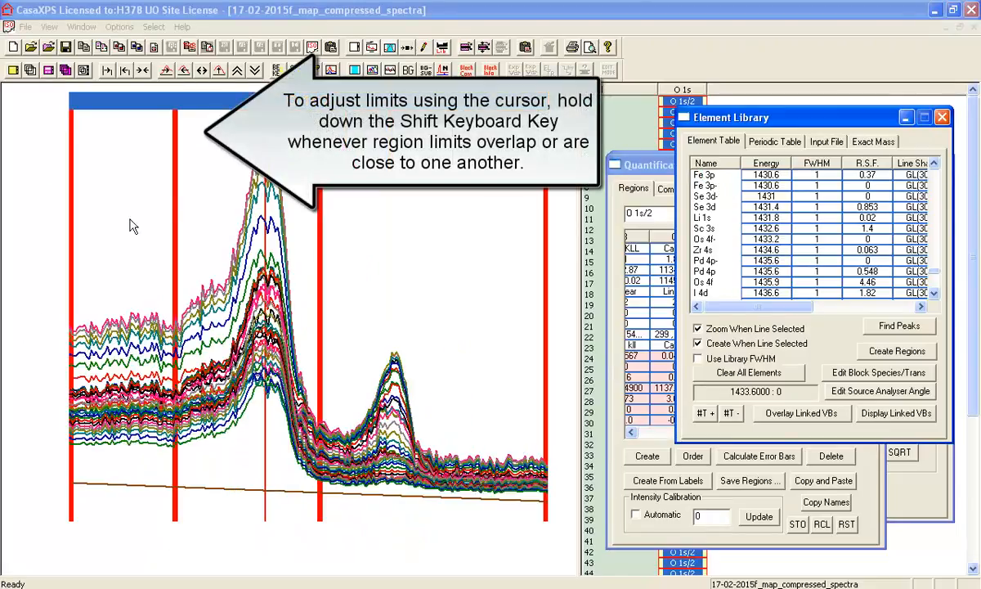
click(339, 246)
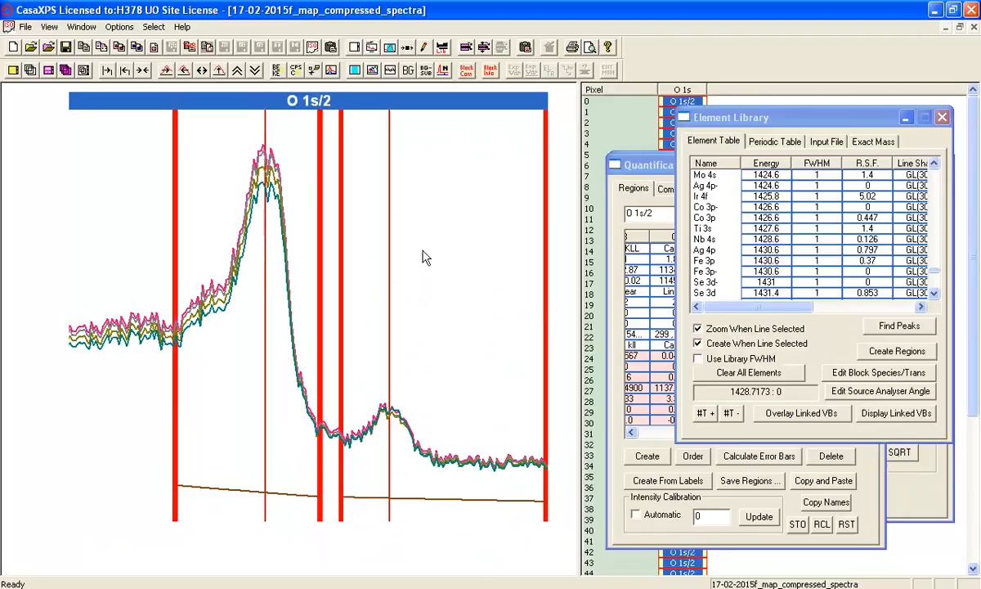
drag(544, 261, 453, 268)
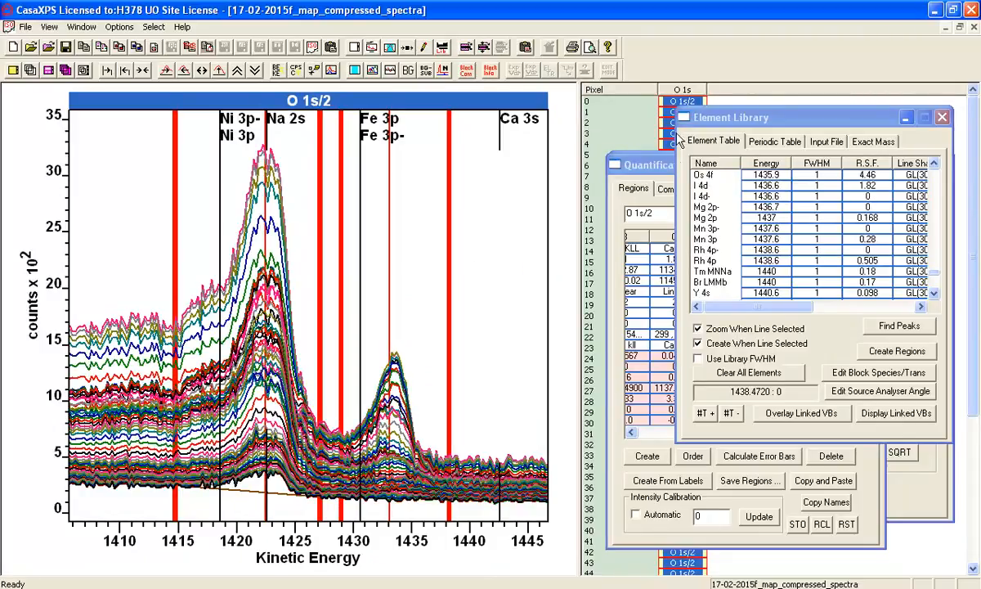
Step: Clear all element markers from the spectrum display and close the Element Library
click(942, 118)
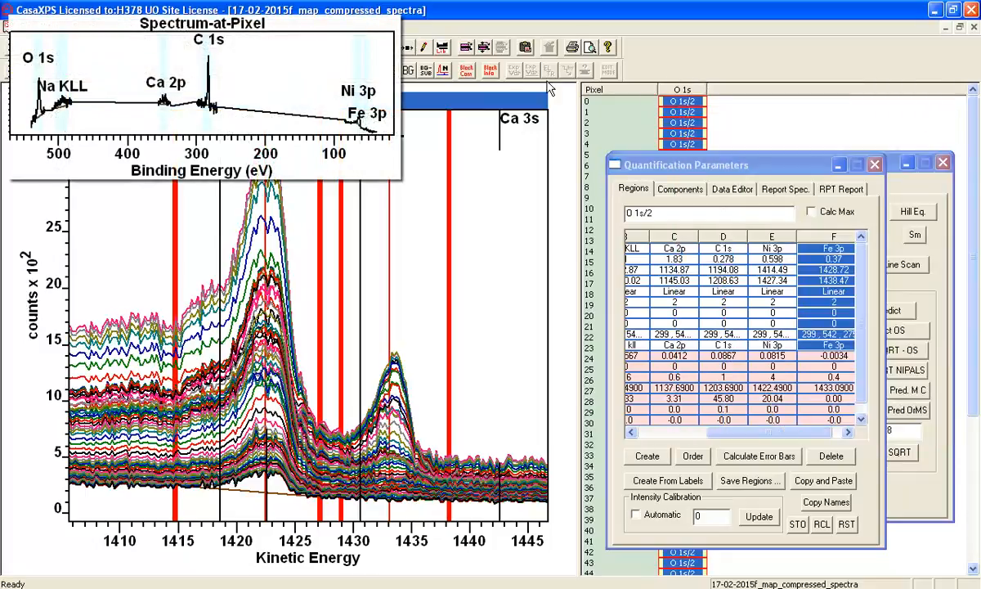
click(442, 46)
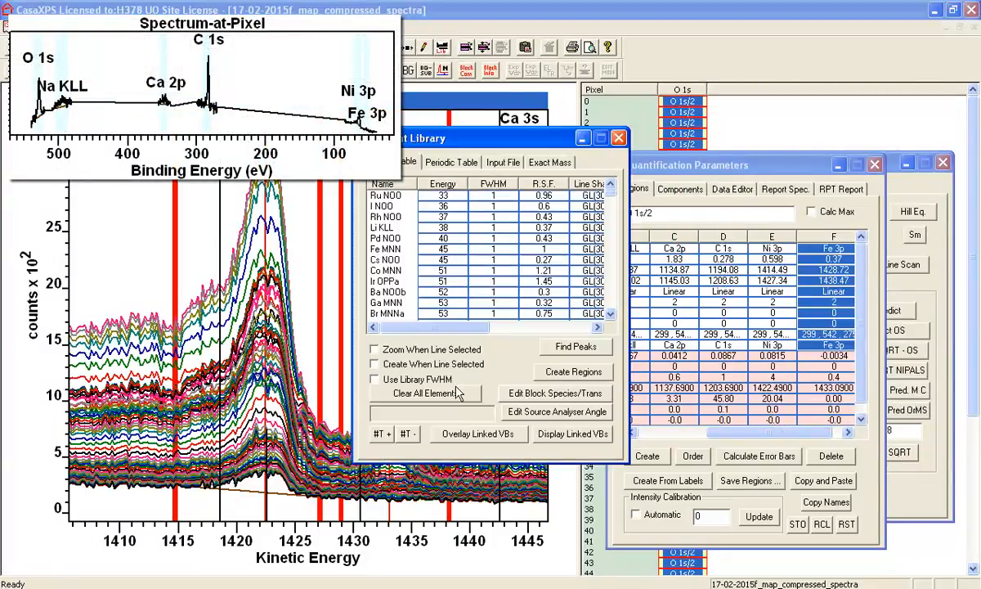
click(426, 393)
click(619, 139)
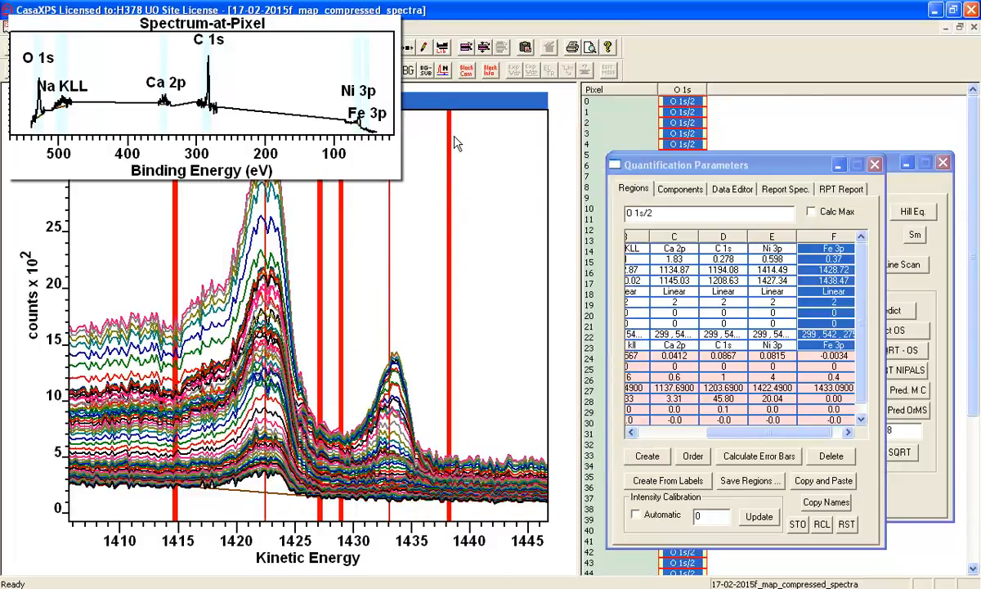
Step: Propagate the quantification regions to all selected pixel spectra, and convert the regions to images
right_click(356, 194)
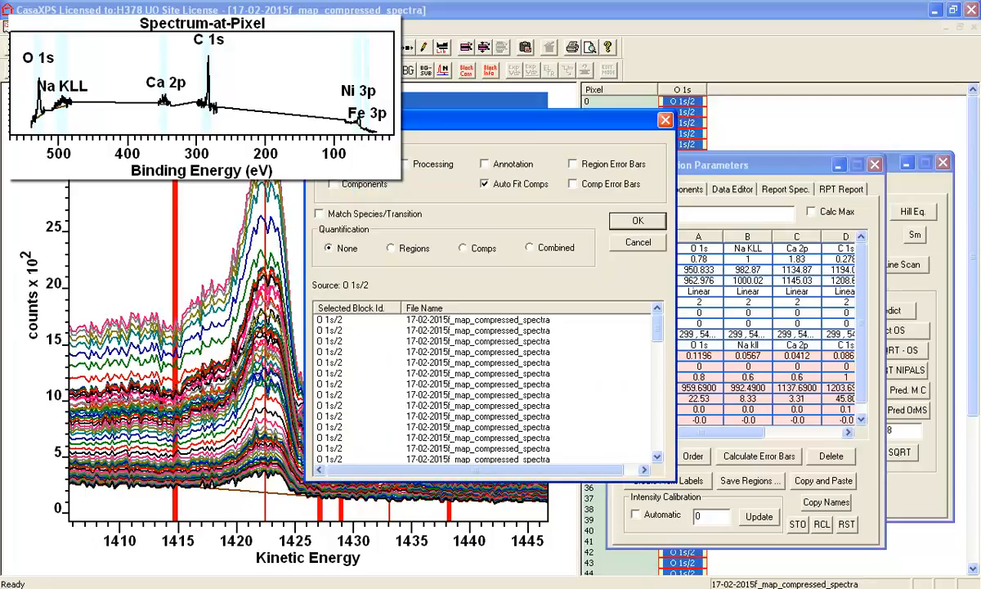
click(638, 221)
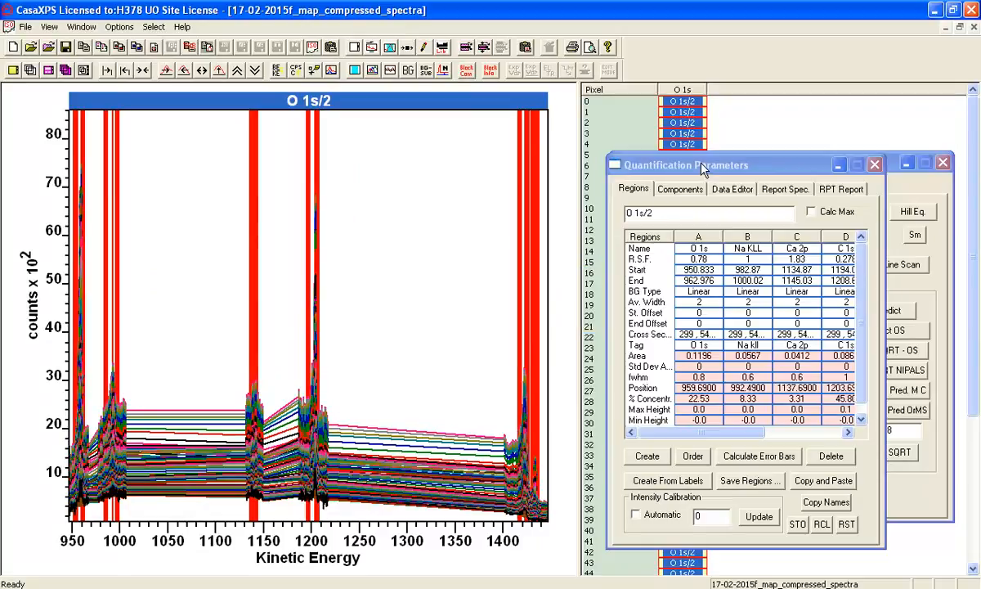
drag(699, 159, 803, 229)
click(743, 159)
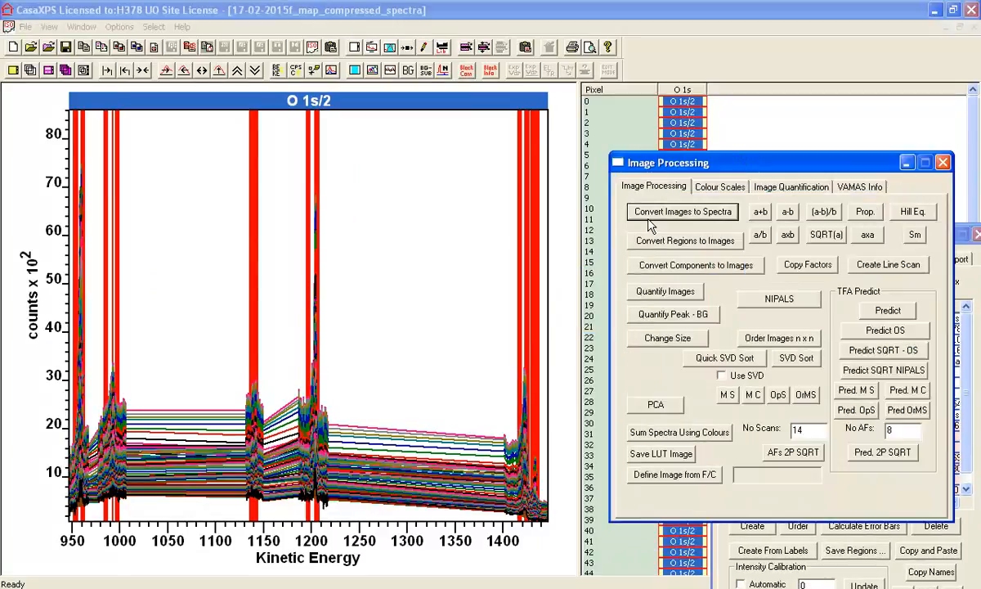
click(703, 240)
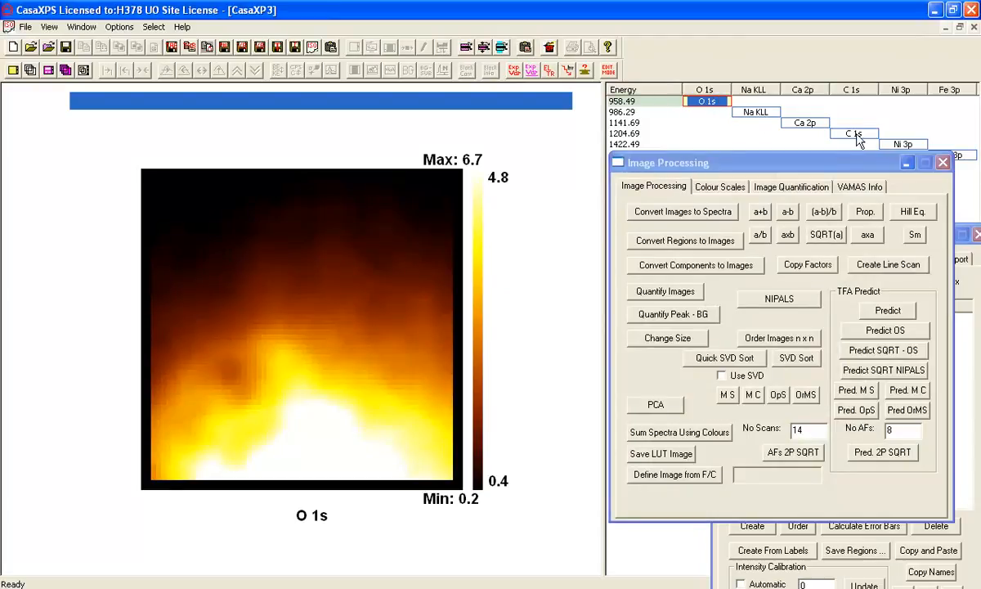
Step: Overlay and quantify the six region images as atomic concentrations, and display the Na KLL concentration image
click(654, 94)
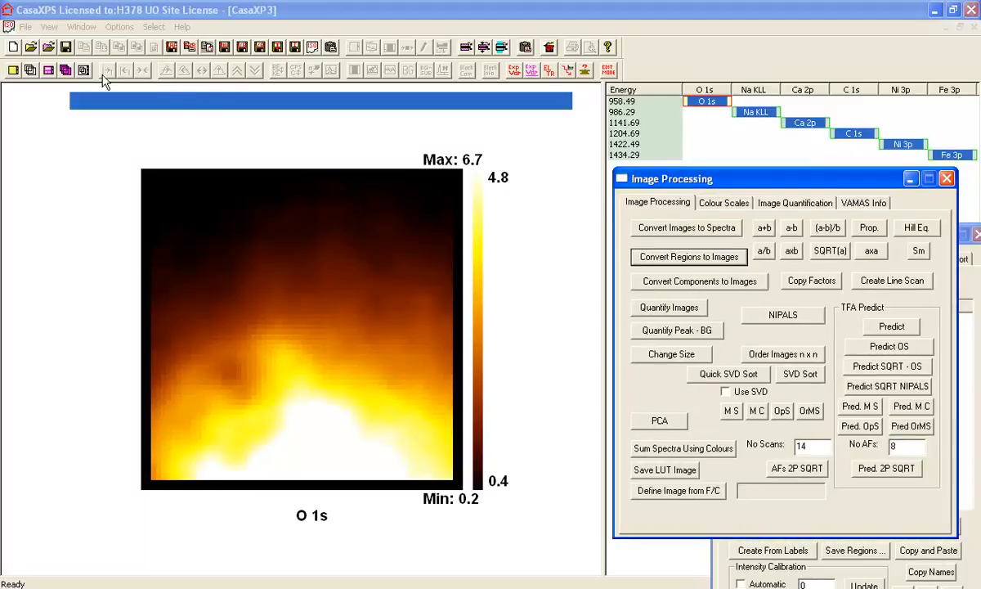
click(36, 70)
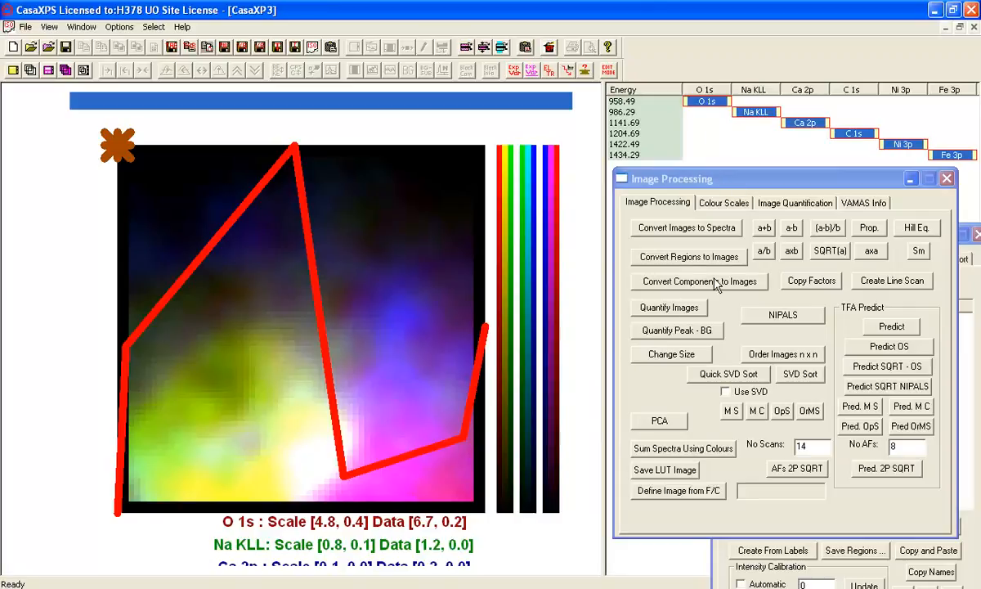
click(669, 308)
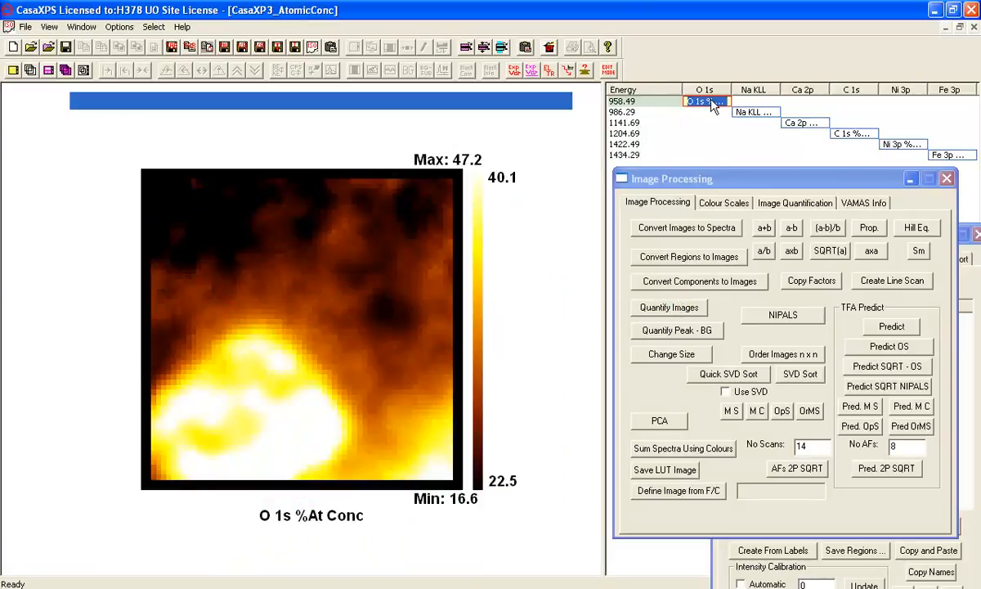
click(748, 113)
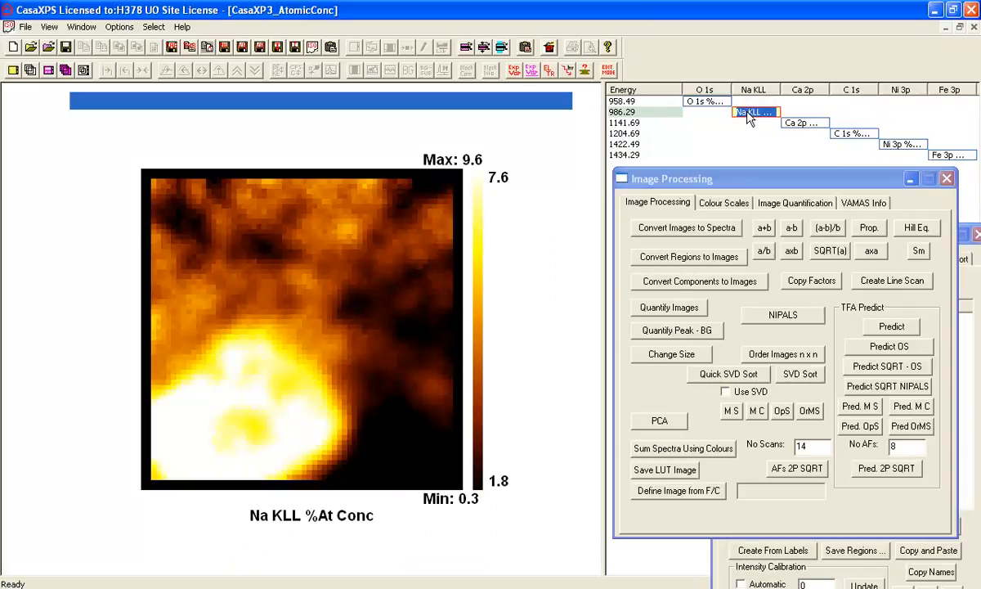
Step: Display the Ca 2p and then the C 1s atomic concentration image
click(799, 123)
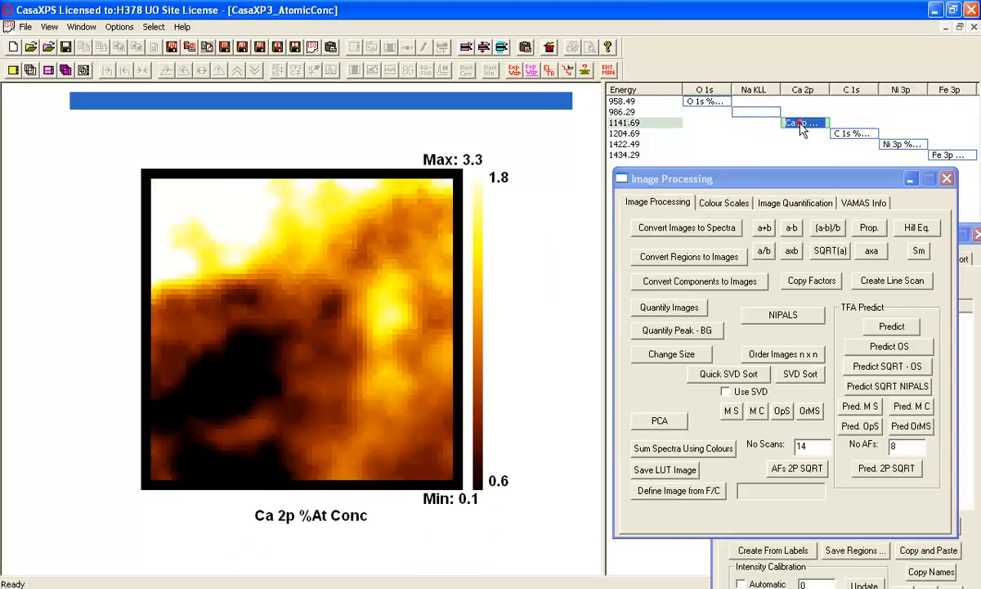
click(842, 135)
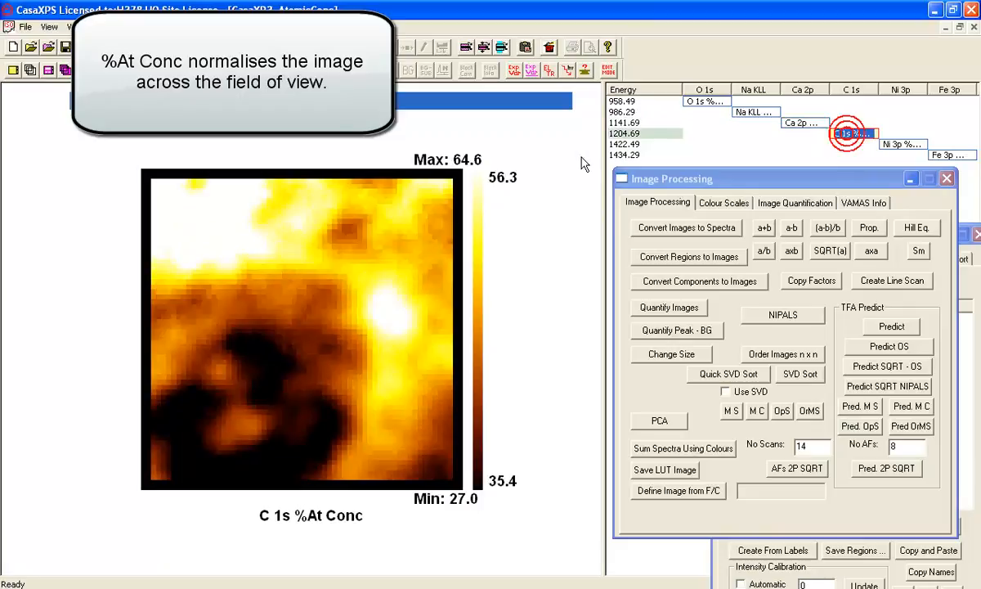
Step: Display the Ni 3p atomic concentration image and apply the False colour scale to it
click(904, 145)
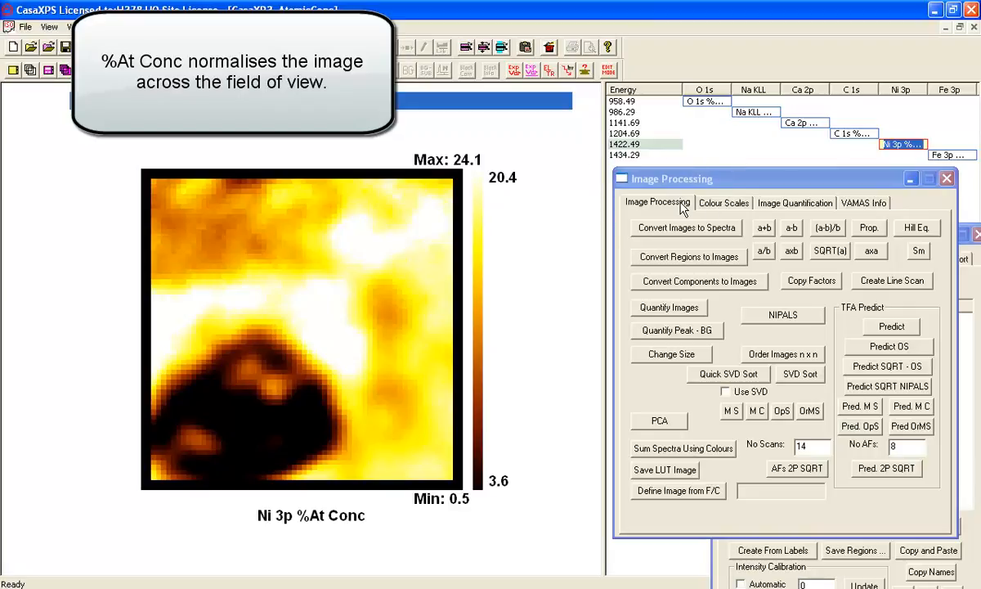
click(721, 204)
click(865, 299)
click(904, 226)
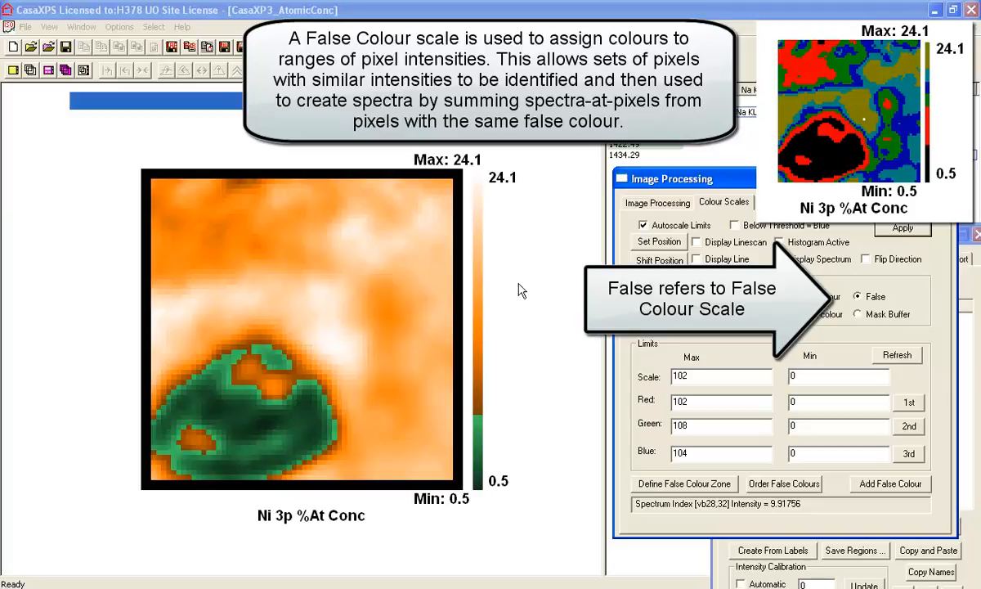
Step: Add six false colours with histogram equalization across the Ni 3p image's full intensity range, and define the mask image from these false colours
drag(486, 495, 470, 160)
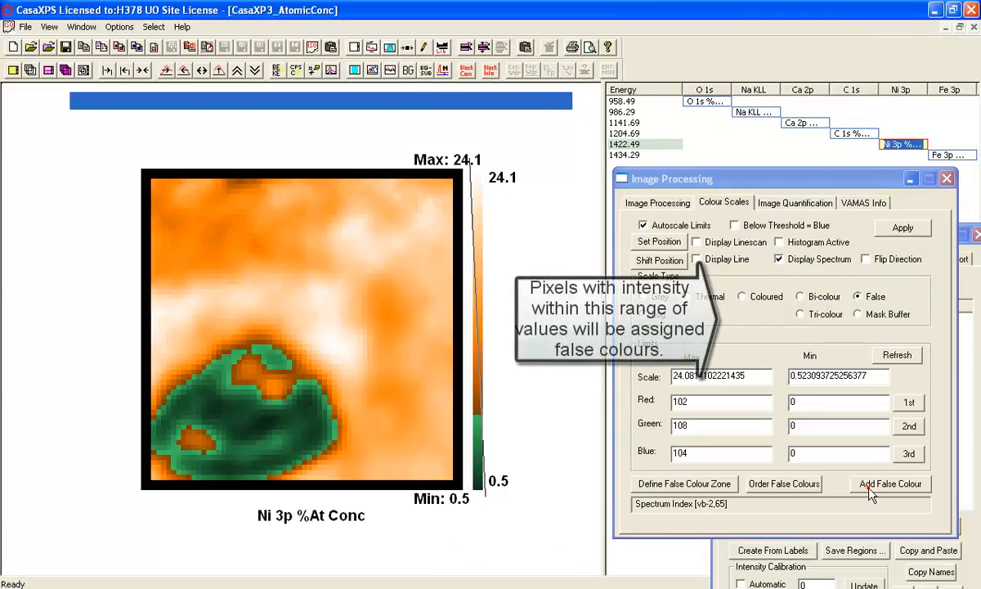
click(890, 483)
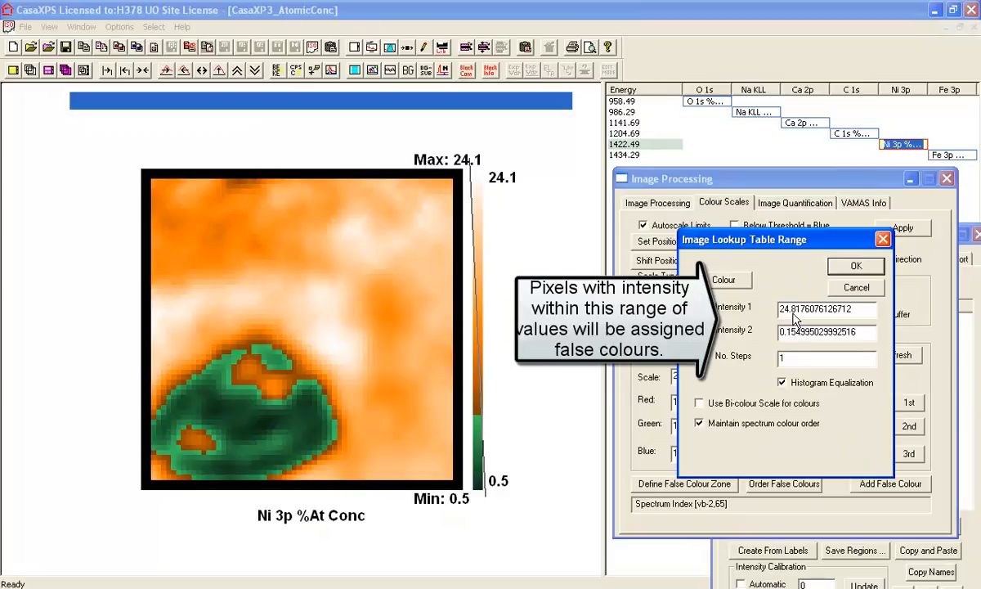
text(6)
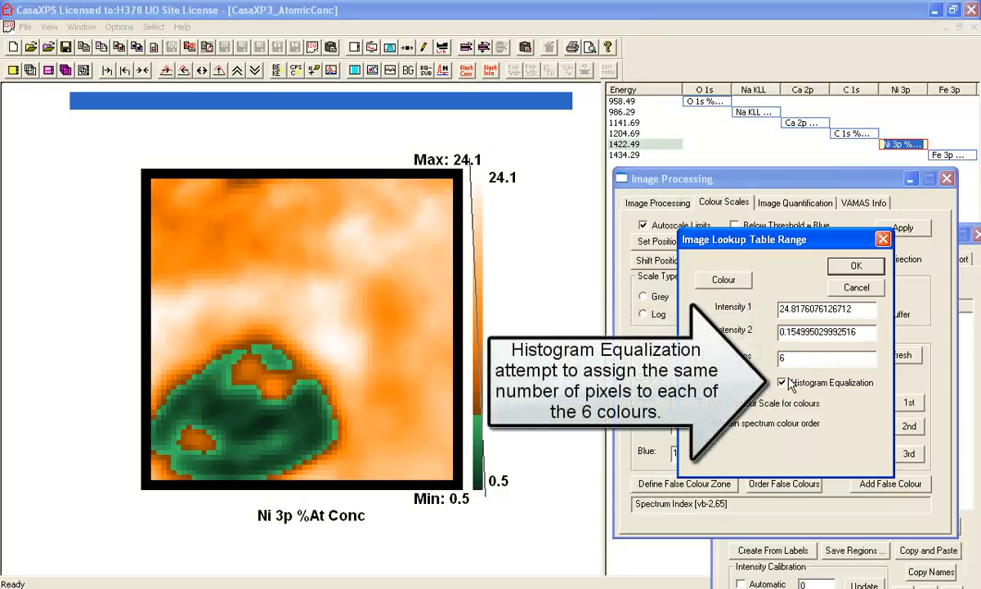
click(857, 267)
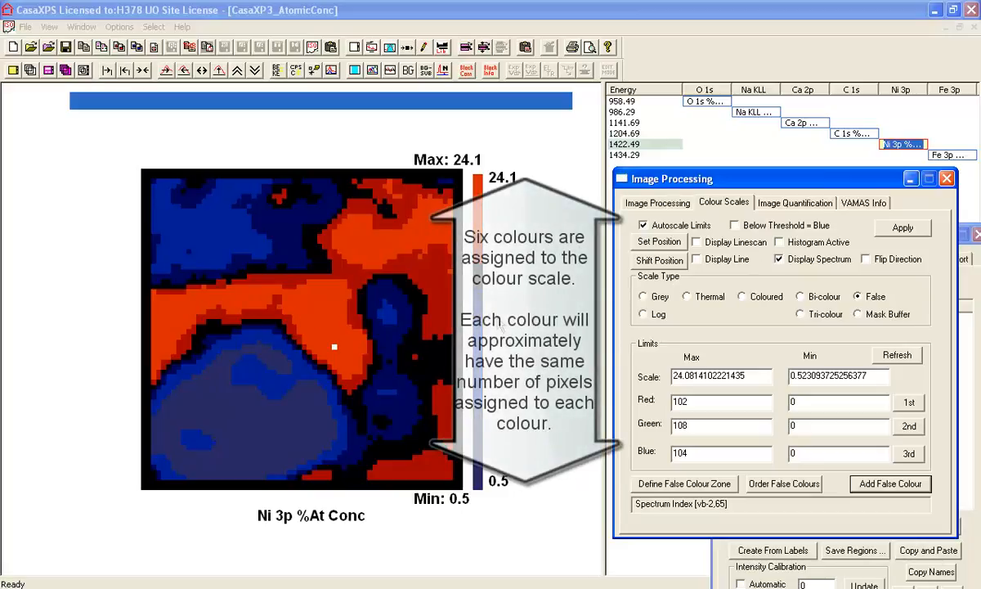
click(654, 203)
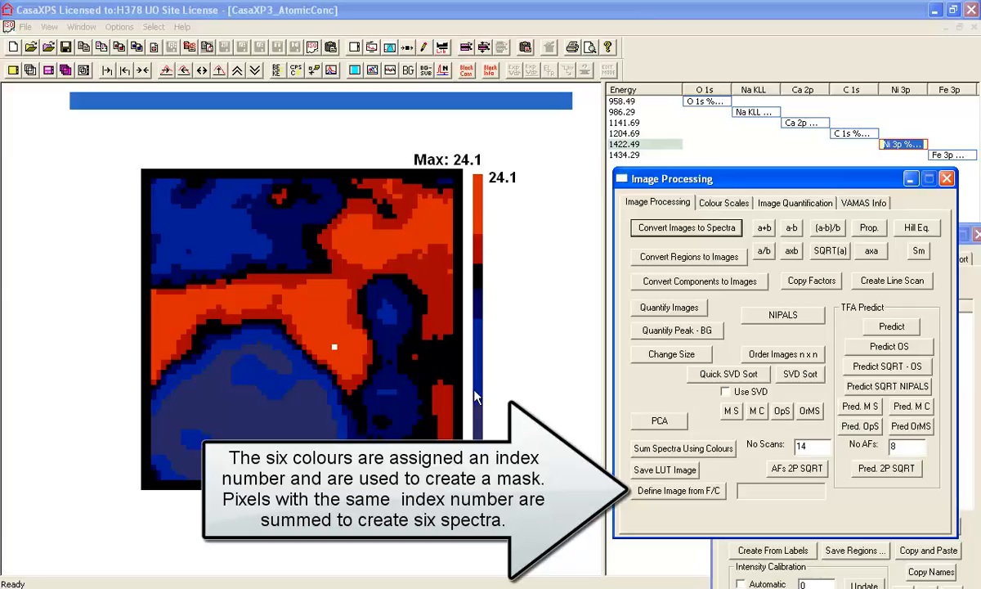
click(693, 490)
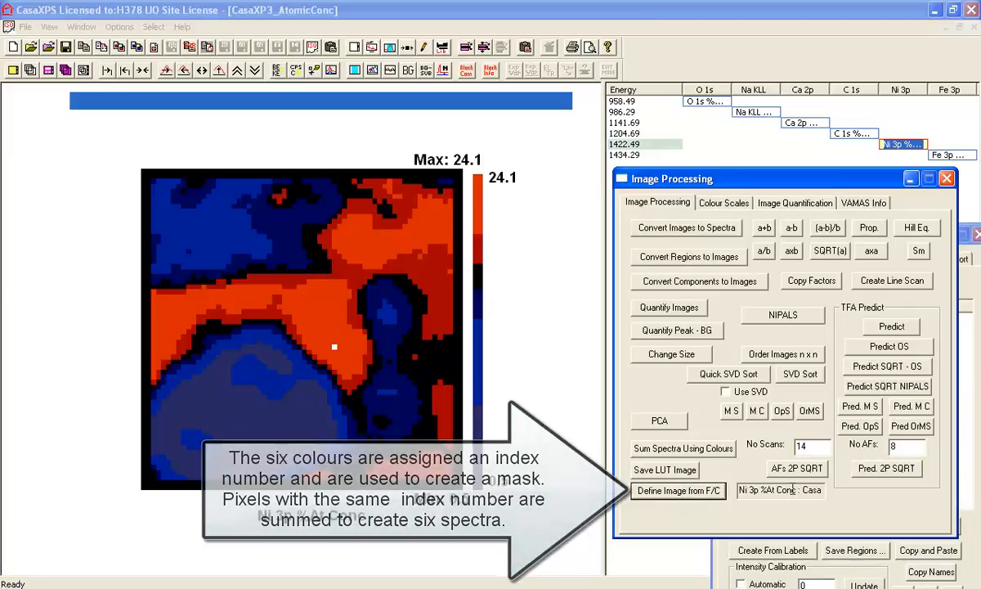
Step: Switch to the 17-02-2015f_map_compressed.vms data, overlay its selected images and reset the processing of all of them to the raw state
click(81, 26)
click(105, 115)
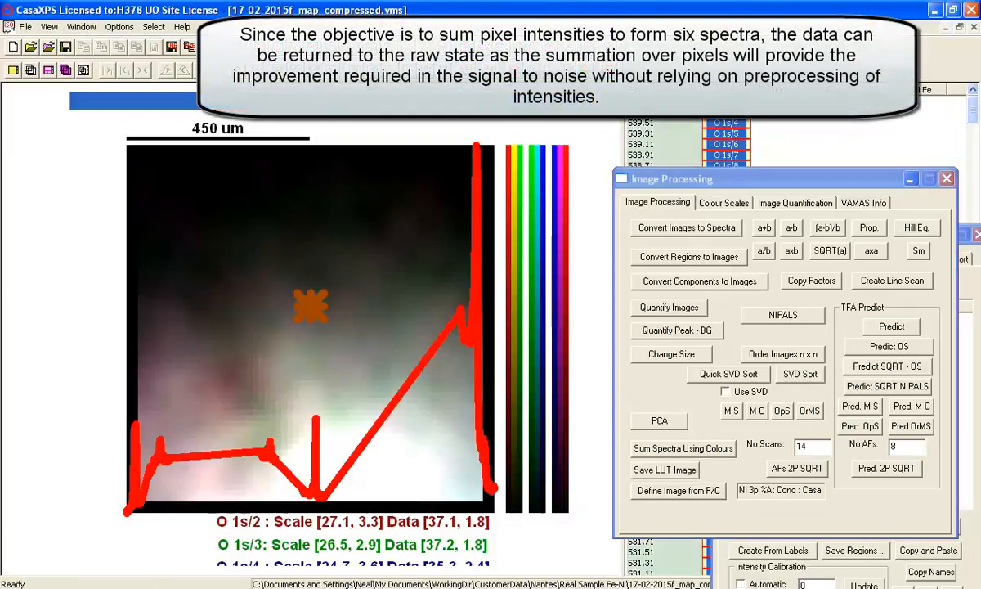
click(31, 69)
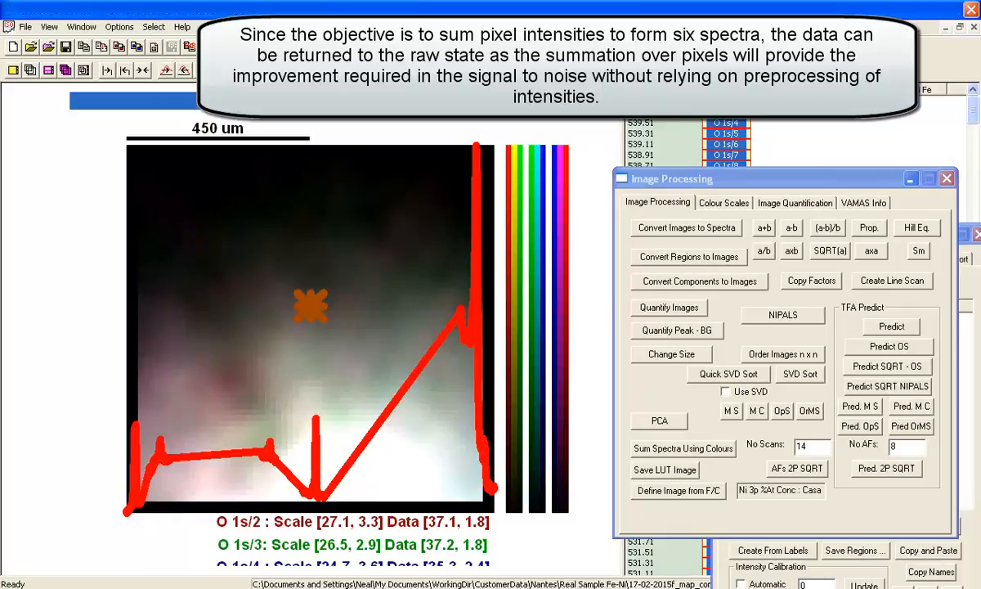
click(401, 48)
drag(538, 131, 841, 186)
click(842, 419)
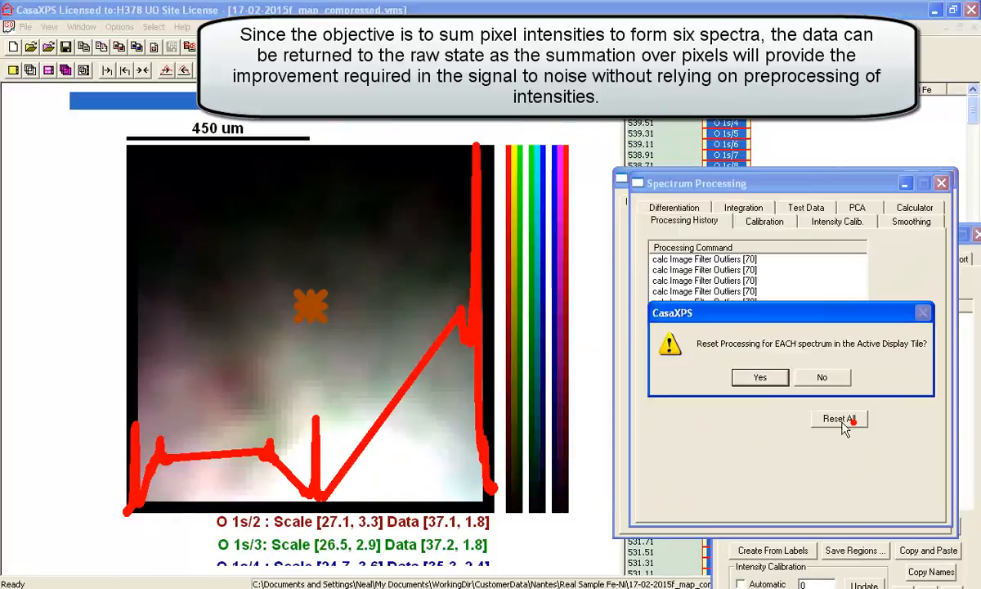
click(814, 377)
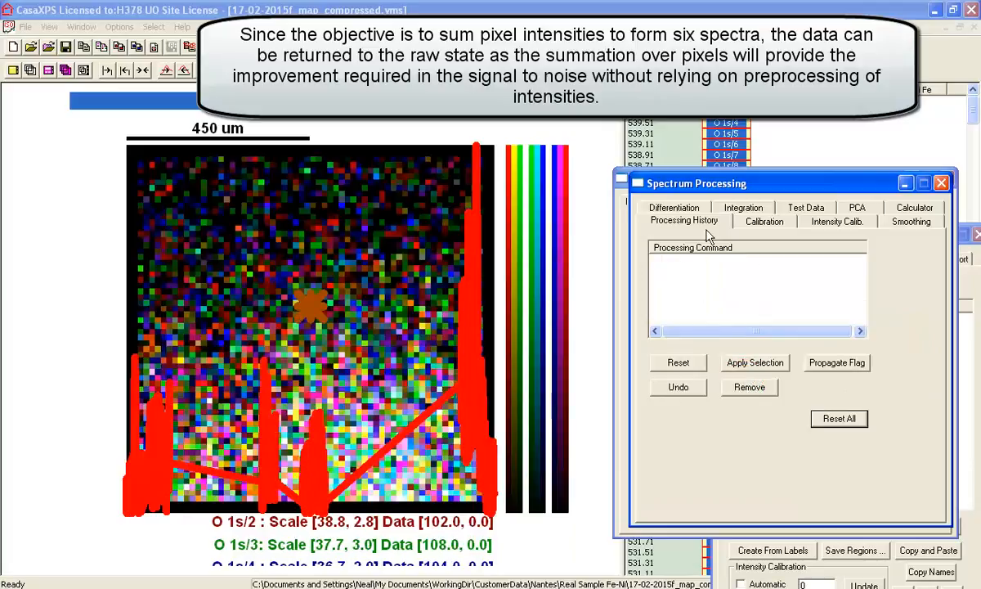
Step: Convert the raw images to spectra at pixels and sum these spectra using the false colours of the Ni 3p mask
drag(696, 185, 699, 191)
click(658, 175)
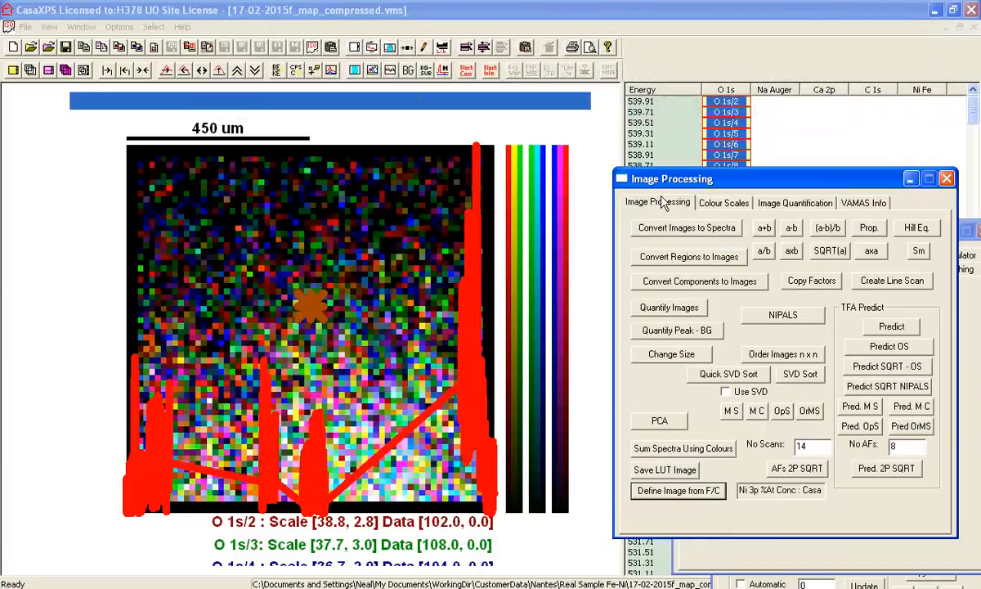
click(664, 229)
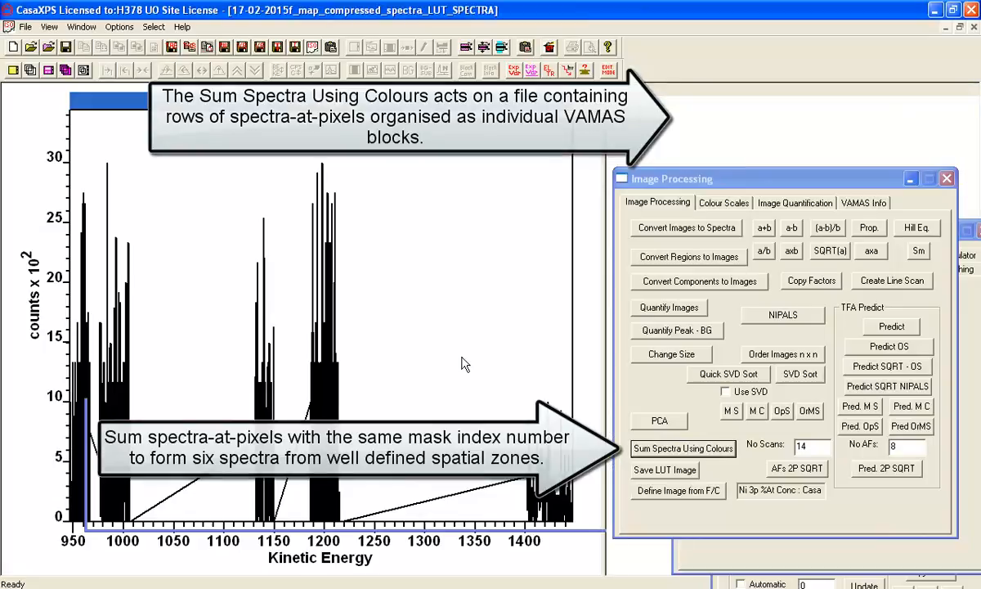
Step: Overlay the summed spectra of LUT indices 0 and 5 and zoom in on the range of about 1404 to 1442 kinetic energy
drag(599, 158, 562, 160)
click(663, 155)
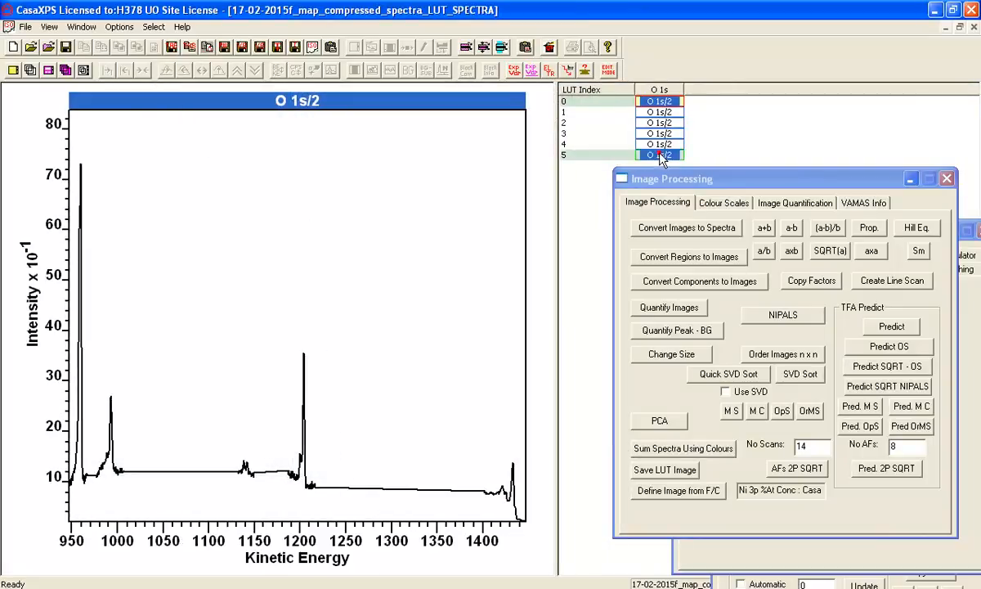
click(31, 70)
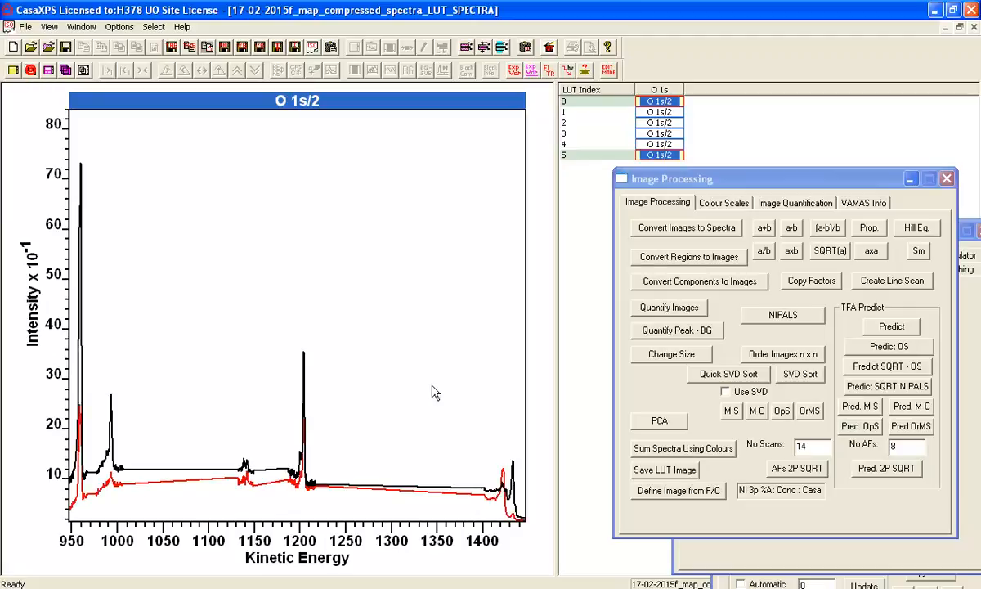
drag(478, 436, 523, 507)
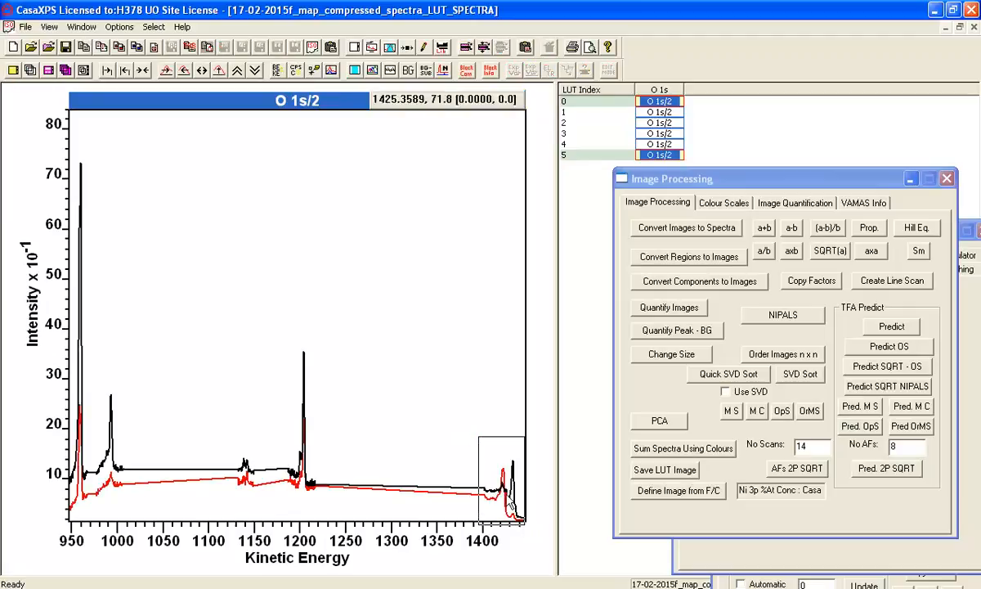
click(476, 464)
drag(156, 161, 497, 517)
click(481, 438)
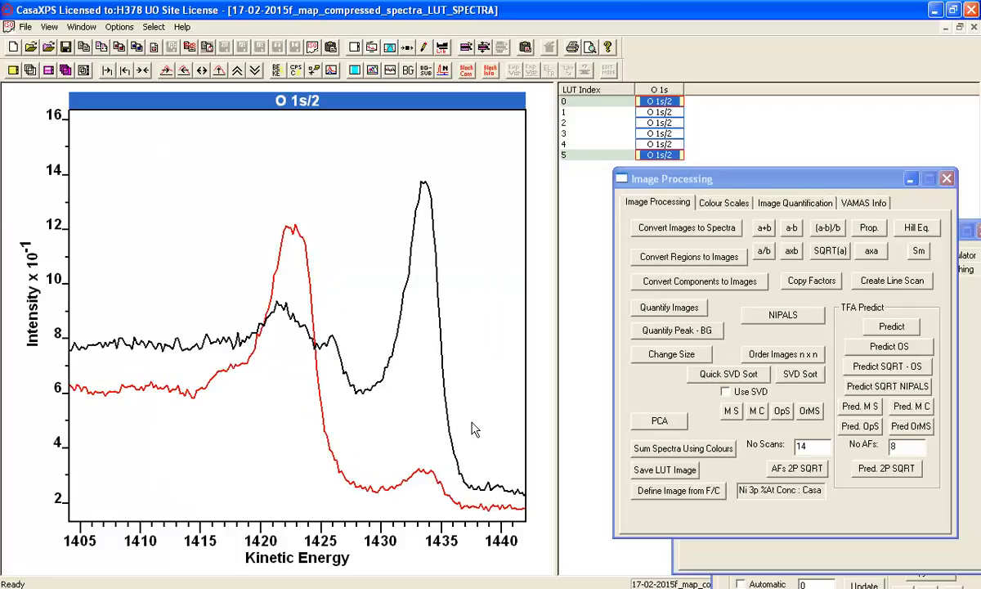